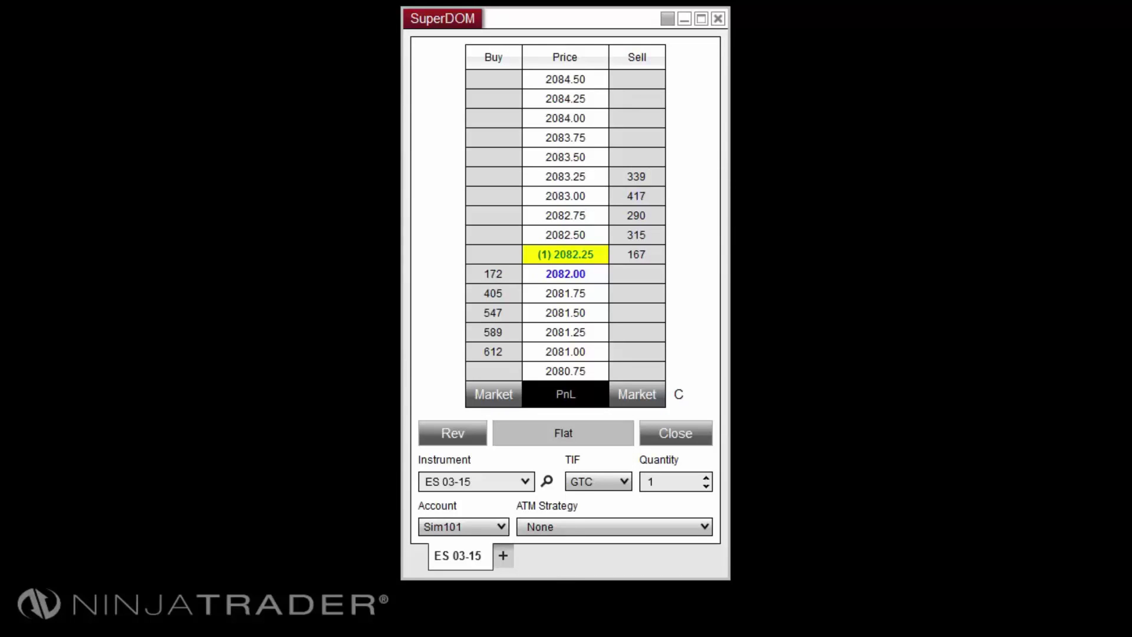
# Step: Place 1-lot limits at 2083.75 sell and 2080.75 buy, plus MIT orders at 2083.50 sell and 2080.50 buy
pyautogui.click(638, 137)
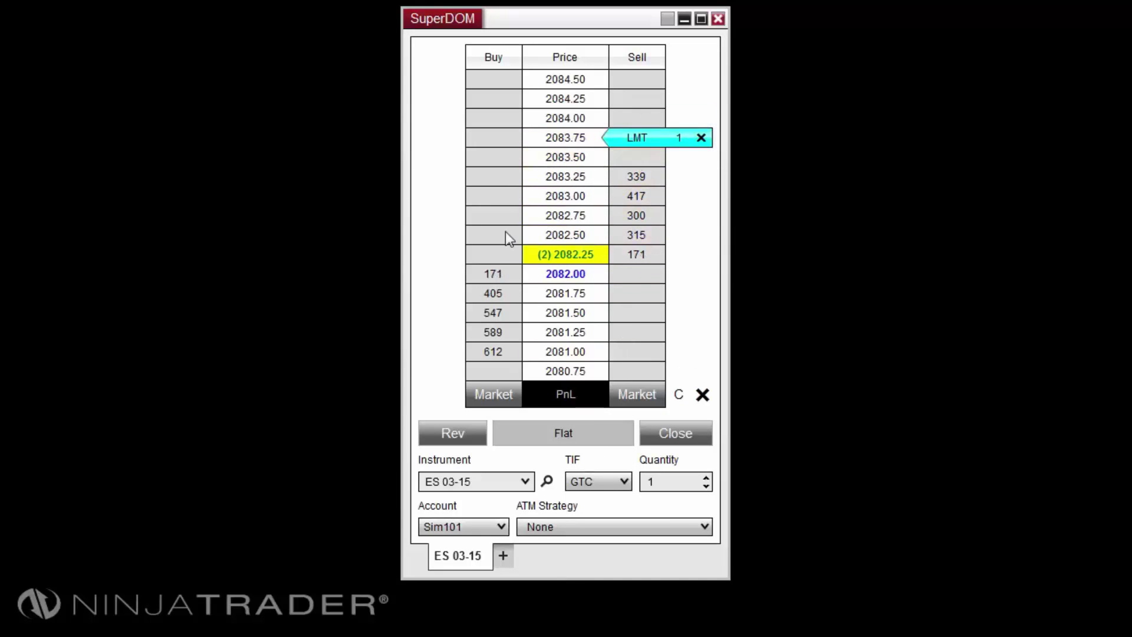
pyautogui.scroll(-1, 504, 232)
pyautogui.click(476, 316)
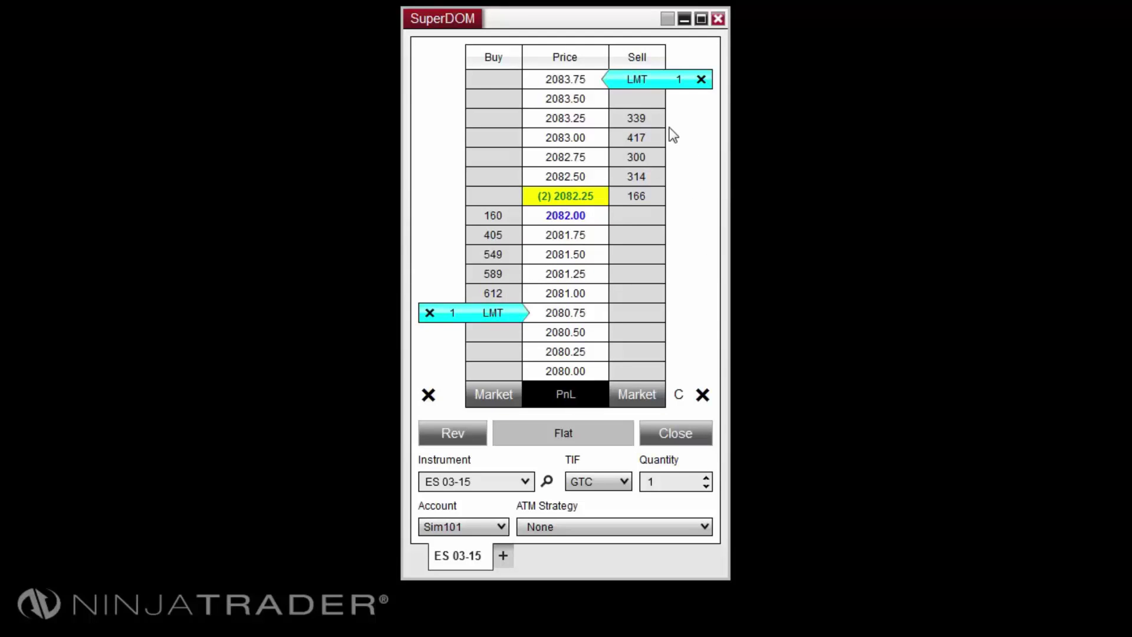
pyautogui.middleClick(632, 103)
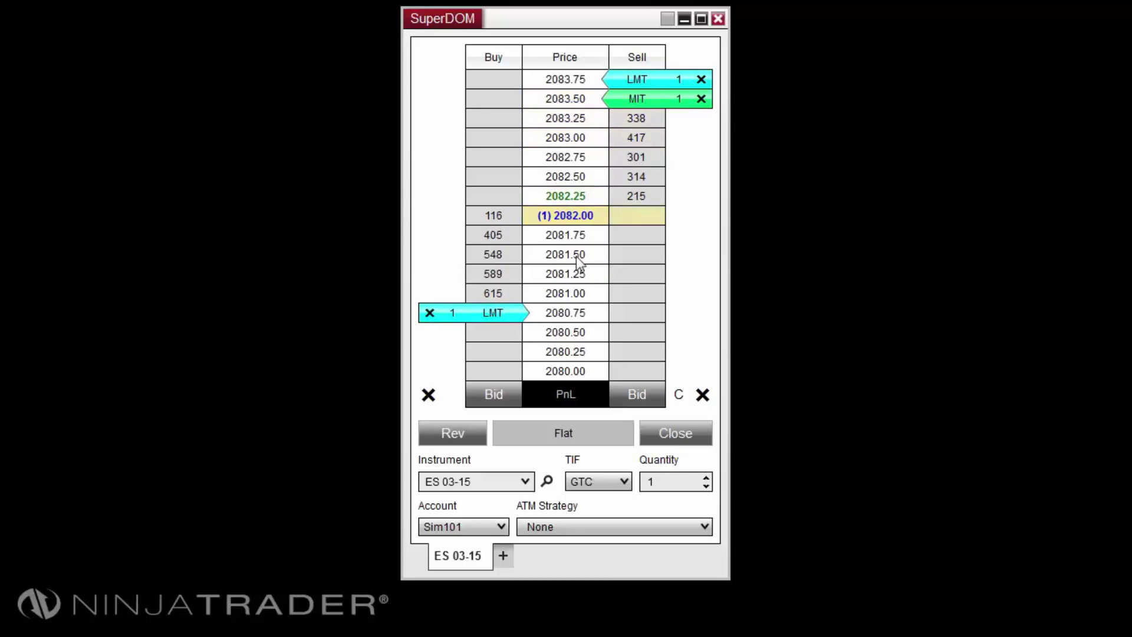
pyautogui.middleClick(496, 331)
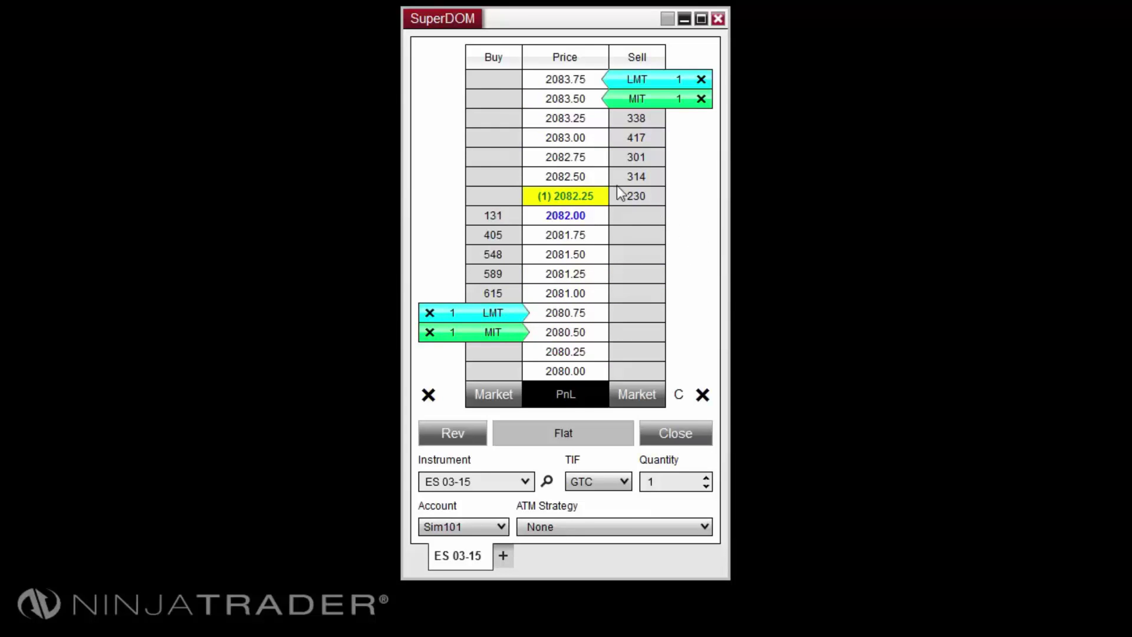
# Step: Enable 'Left mouse button is MIT' in the SuperDOM properties and save it
pyautogui.rightClick(431, 78)
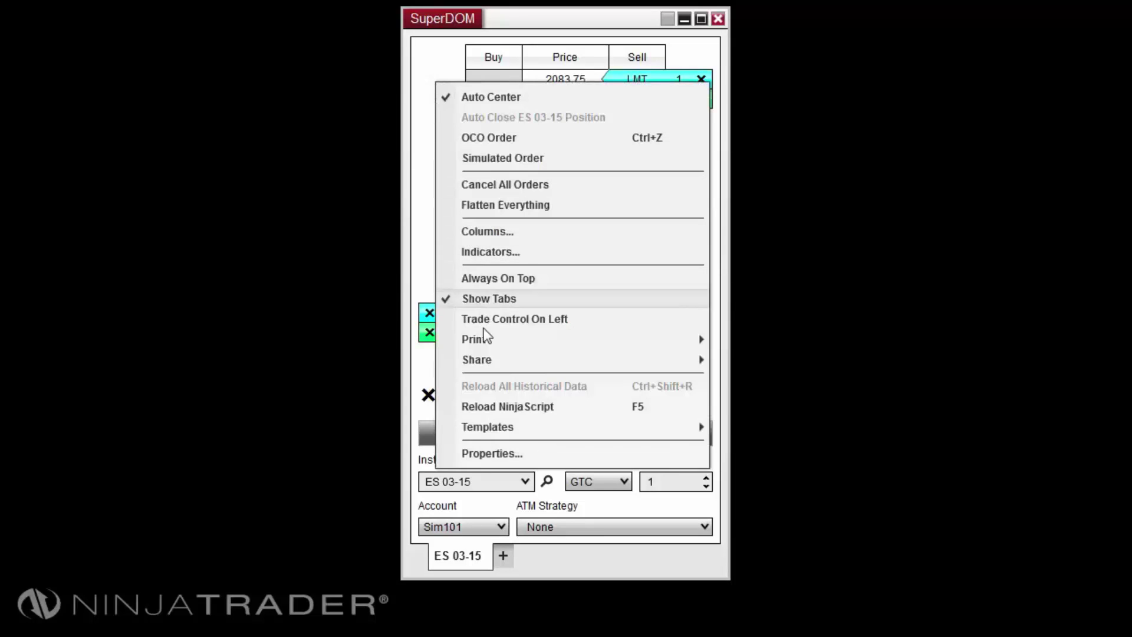
pyautogui.click(509, 454)
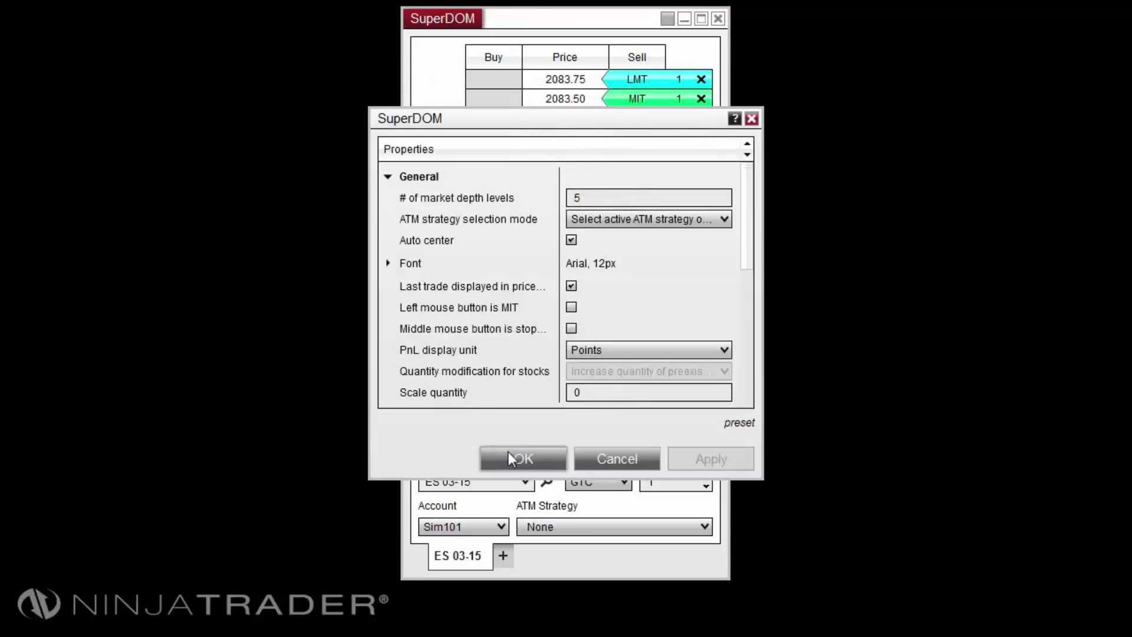
pyautogui.click(571, 307)
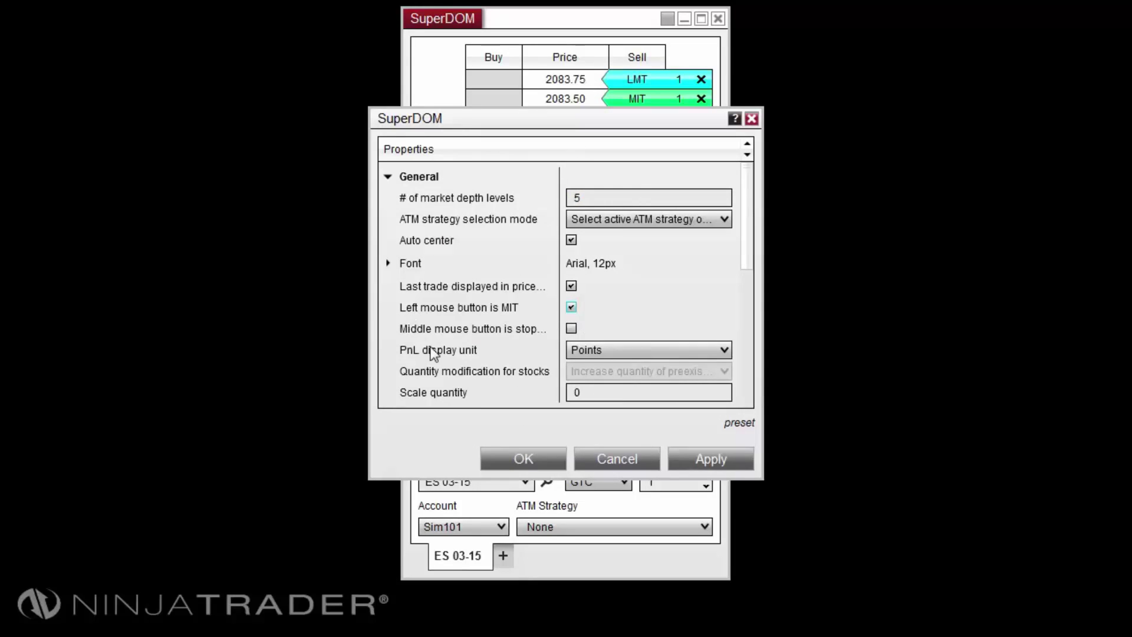
pyautogui.click(514, 465)
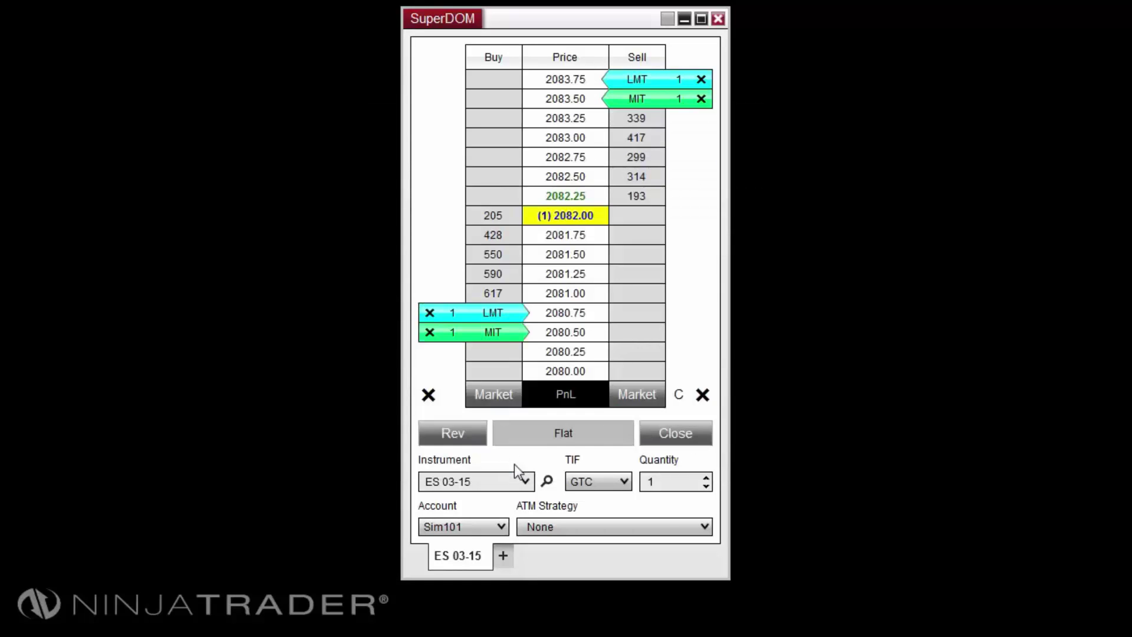
# Step: Add a 1-lot sell limit at 2083.00, a sell stop at 2081.00 and a buy stop at 2083.25
pyautogui.press('ctrl')
pyautogui.keyDown('ctrl'); pyautogui.click(635, 143); pyautogui.keyUp('ctrl')
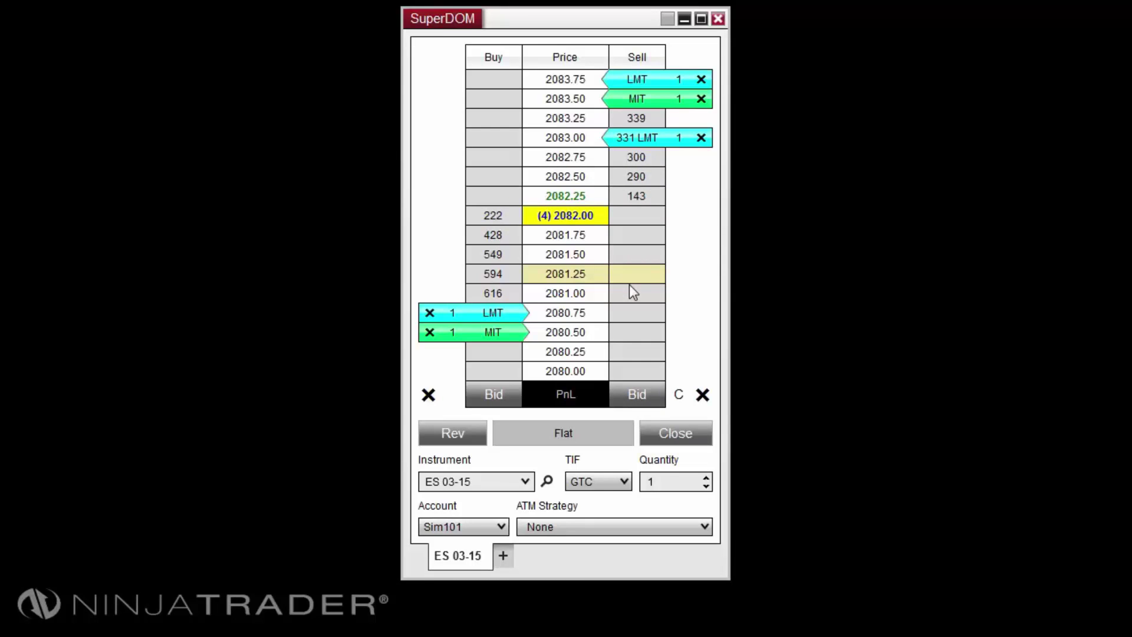
pyautogui.middleClick(640, 300)
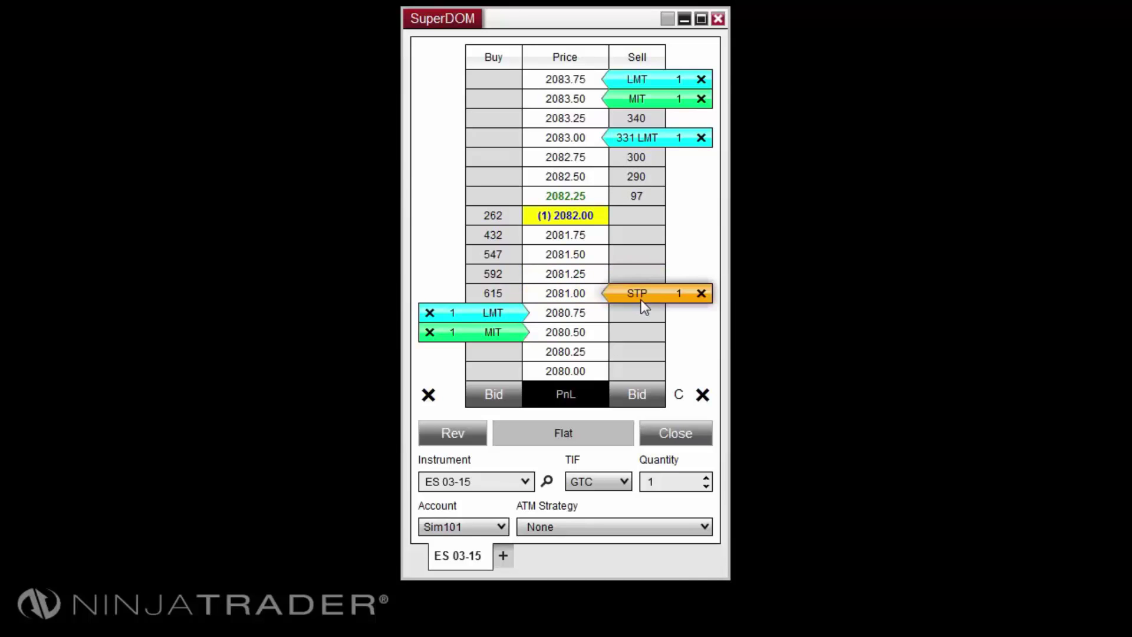
pyautogui.middleClick(501, 126)
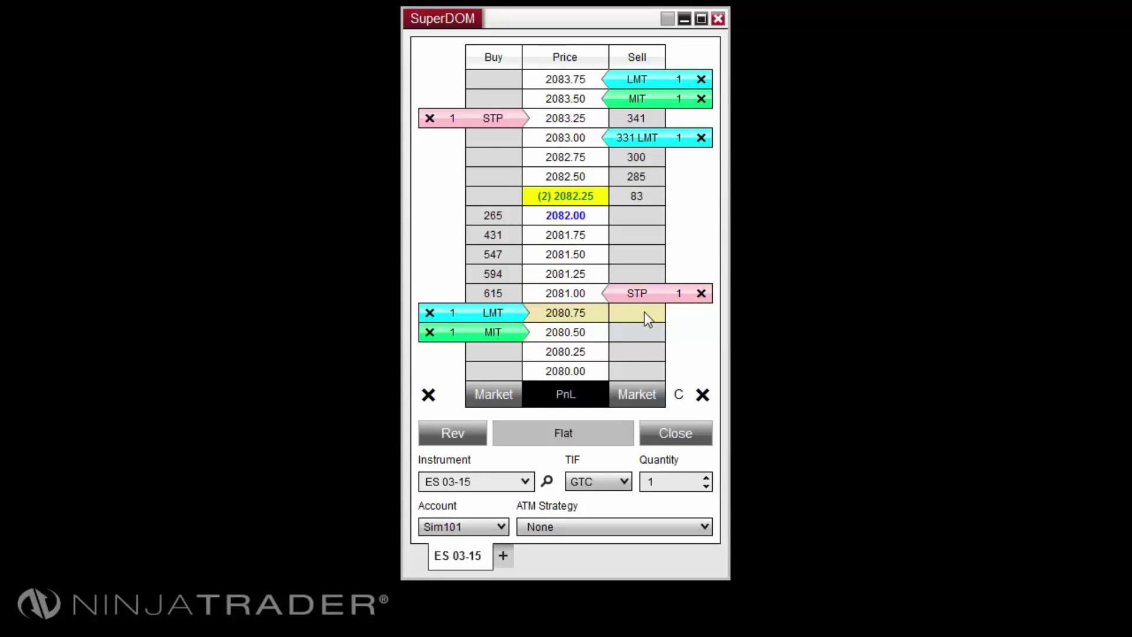
# Step: Place a buy stop-limit at 2083.00 and attempt a sell stop-limit at 2080.75 with offset 4
pyautogui.click(483, 139)
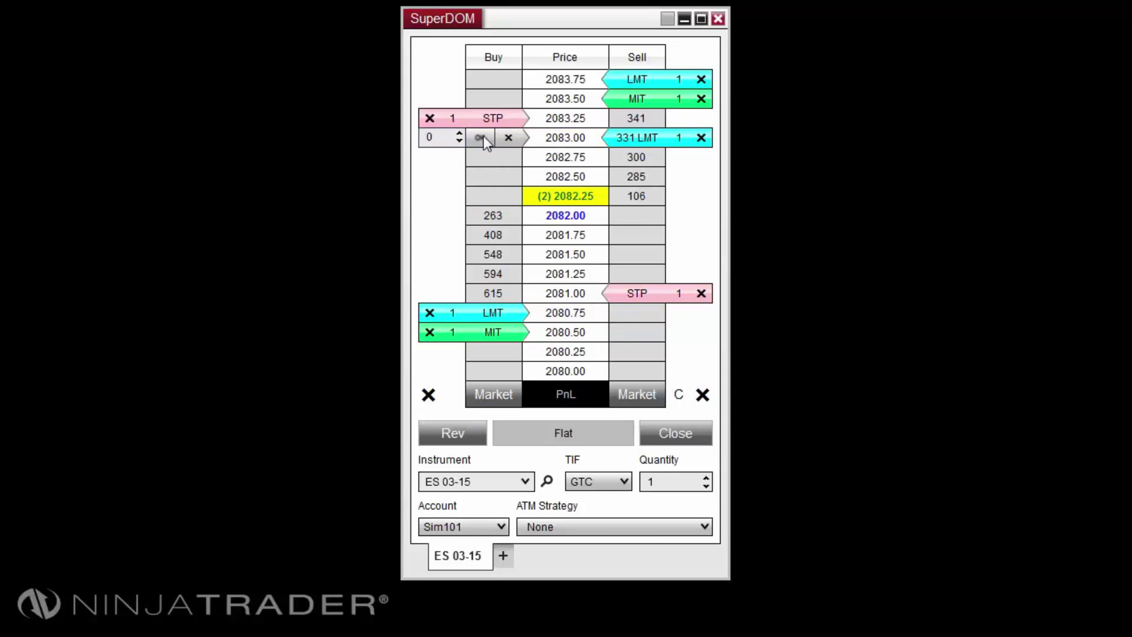
pyautogui.click(480, 138)
pyautogui.keyDown('ctrl'); pyautogui.middleClick(636, 315); pyautogui.keyUp('ctrl')
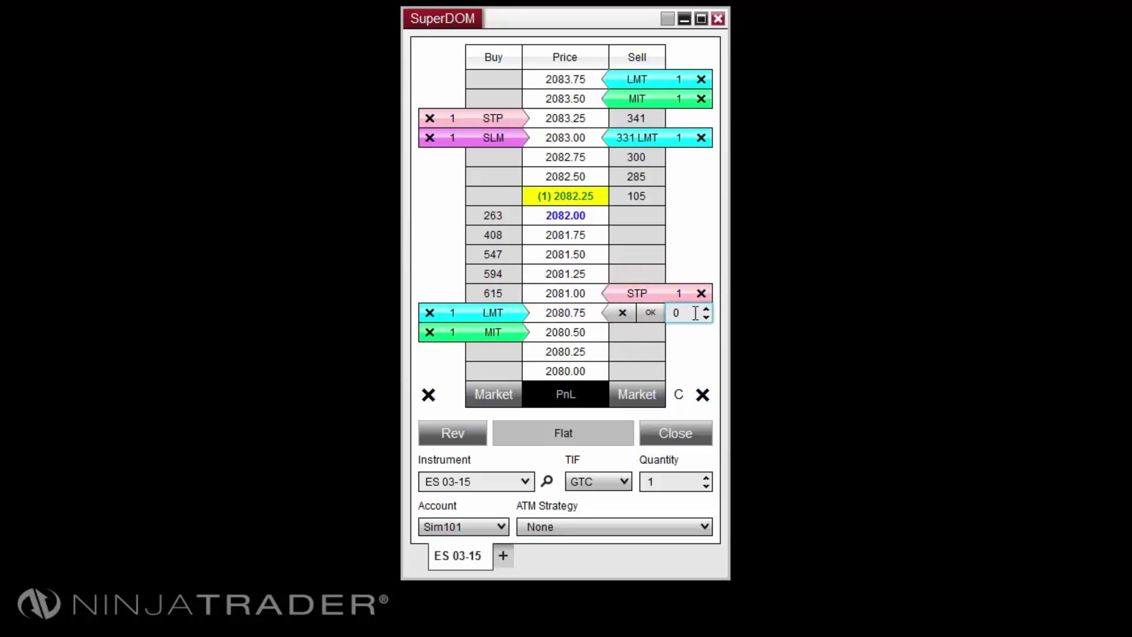
pyautogui.scroll(3, 710, 315)
pyautogui.click(707, 312)
pyautogui.click(648, 316)
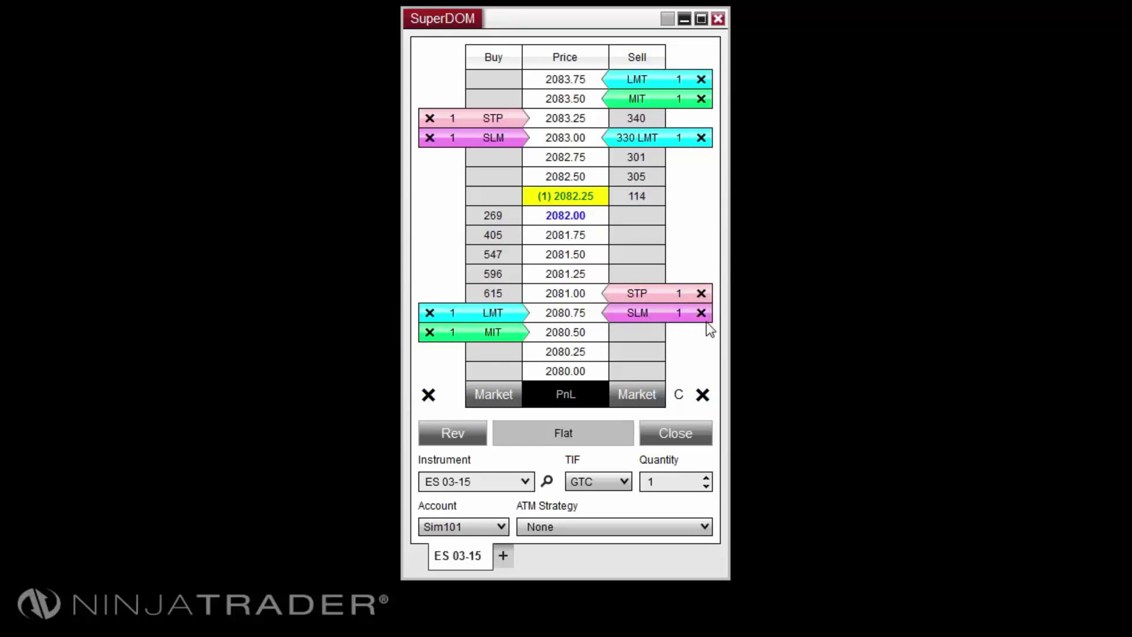
# Step: Discard the sell stop-limit entry at 2080.75 without placing it
pyautogui.click(639, 313)
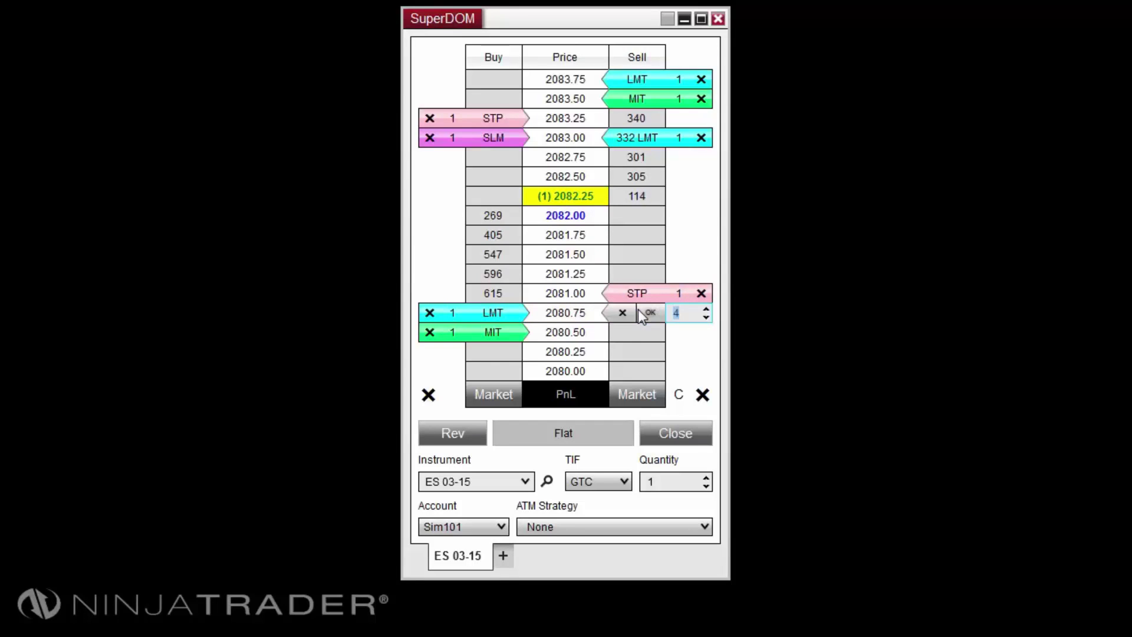
pyautogui.click(622, 311)
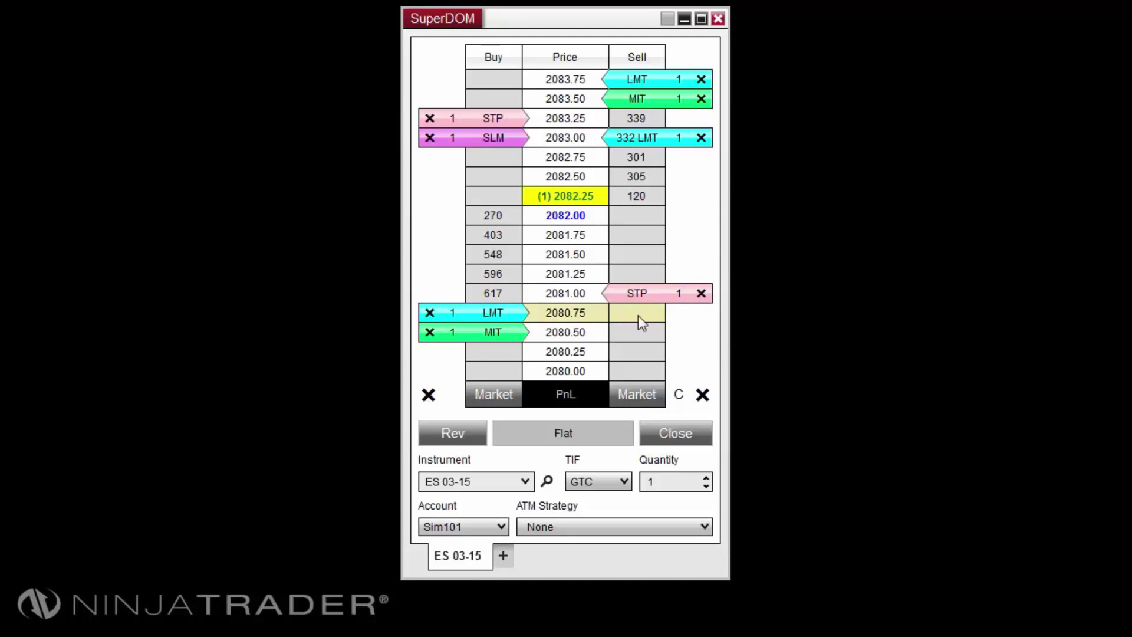
pyautogui.click(638, 316)
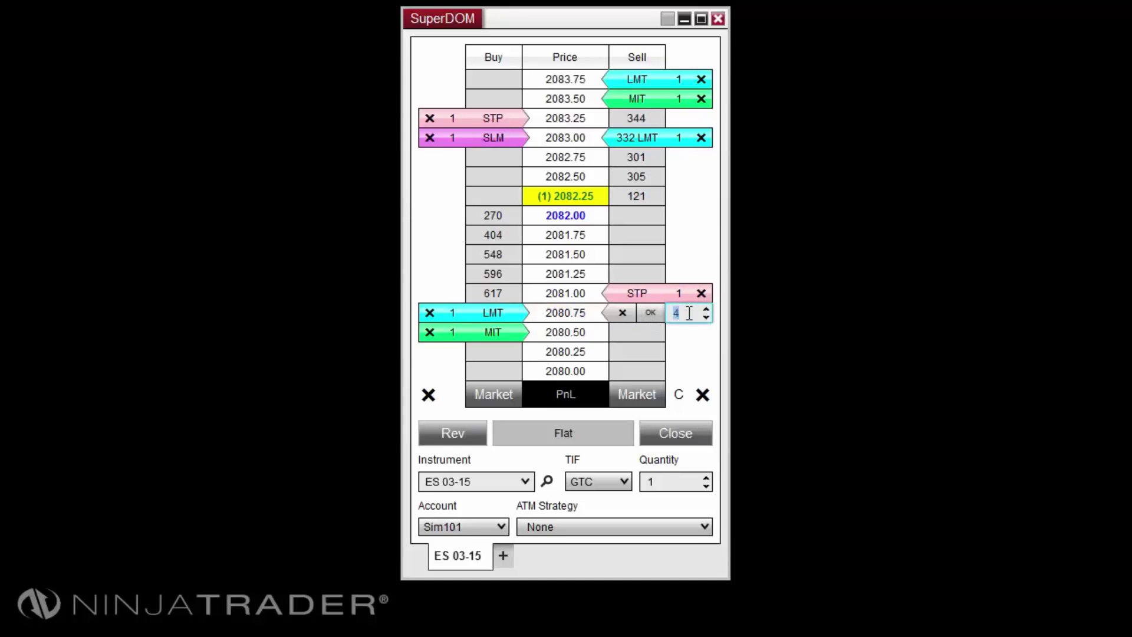
pyautogui.click(613, 317)
# Step: Change the SuperDOM's Stop limit offset property from Off to 4
pyautogui.rightClick(442, 213)
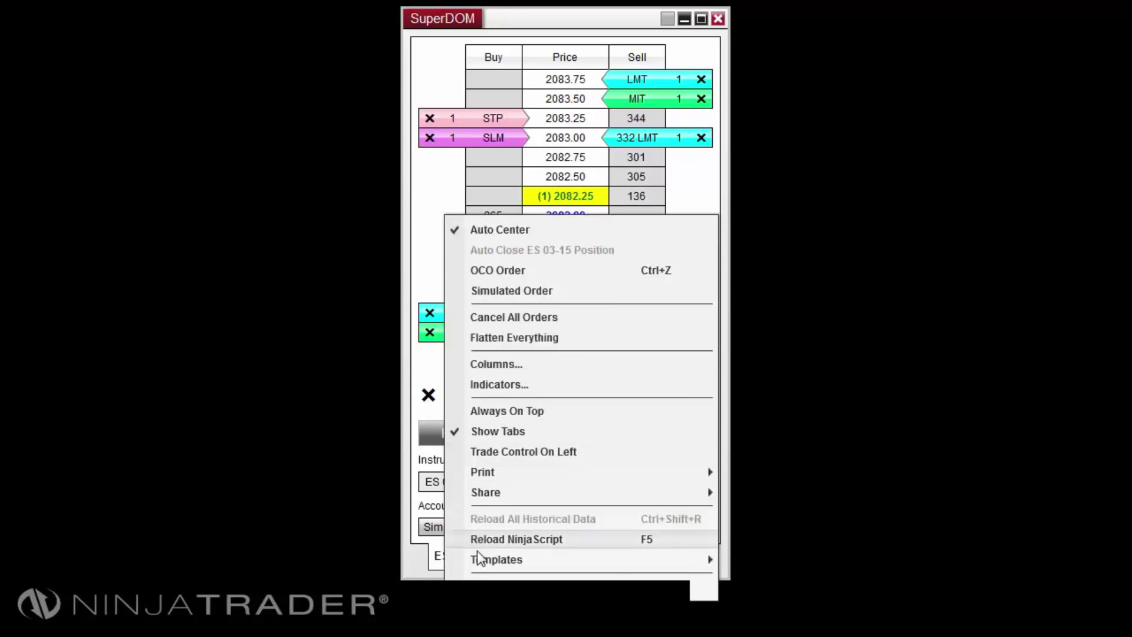
pyautogui.click(485, 587)
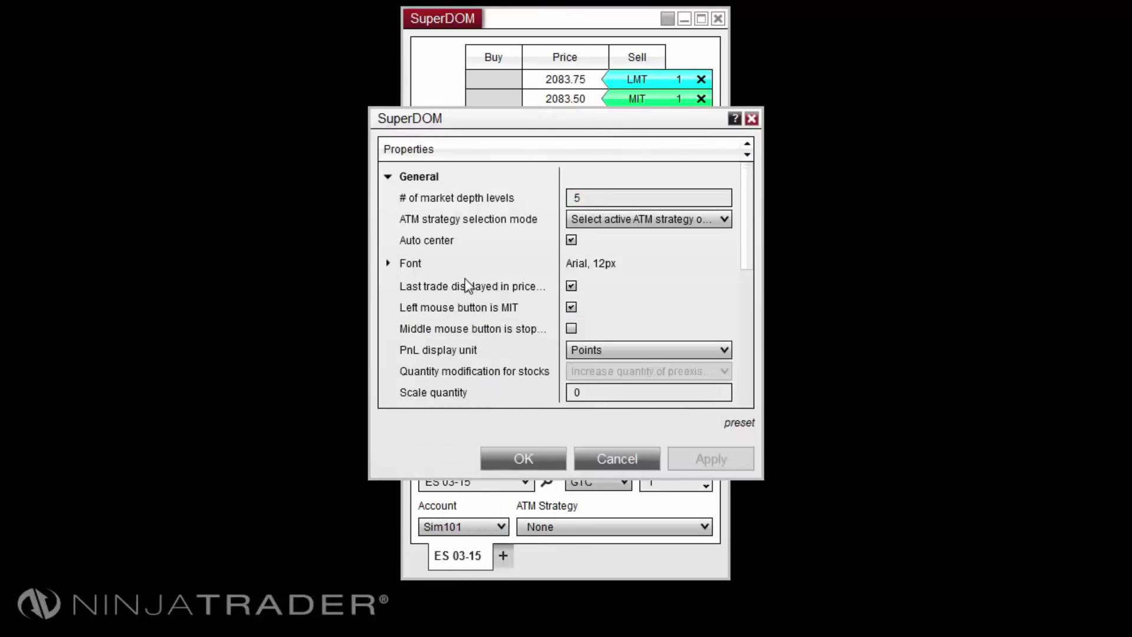
pyautogui.scroll(-5, 465, 288)
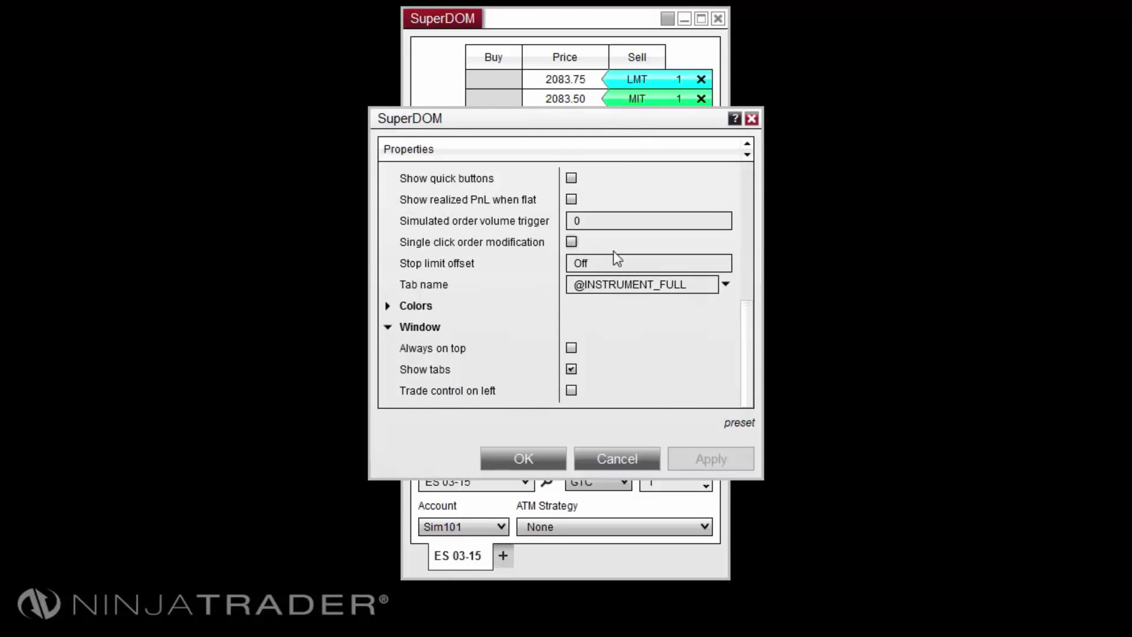
pyautogui.click(612, 265)
pyautogui.moveTo(612, 265); pyautogui.dragTo(564, 259)
pyautogui.write('4')
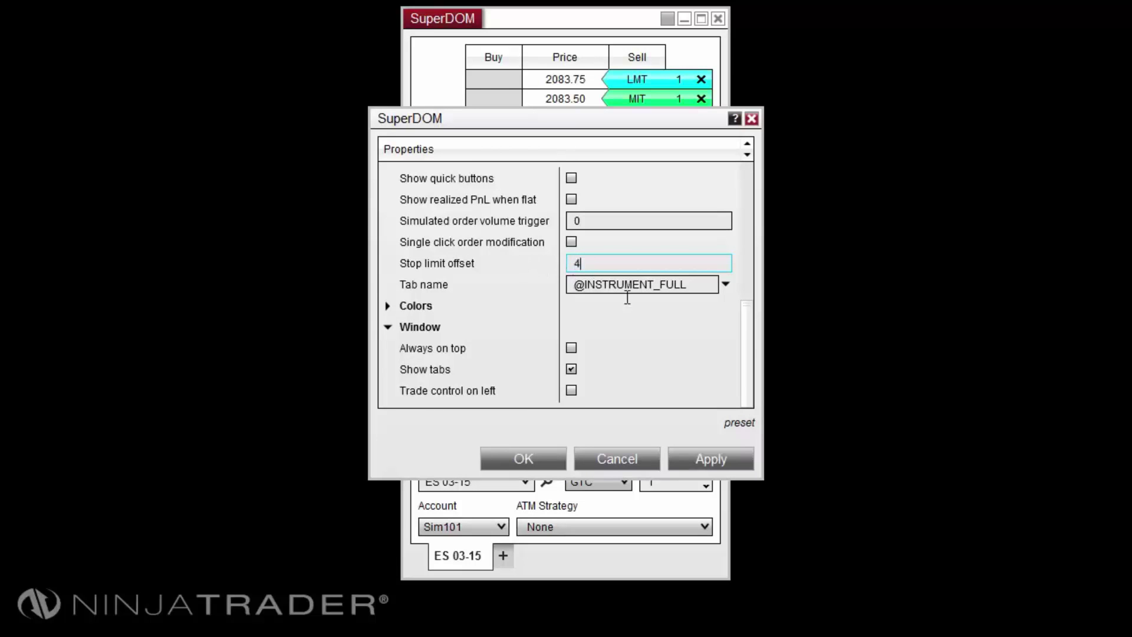
# Step: Place a 1-lot sell stop-limit at 2080.75 with a -4 limit offset
pyautogui.click(636, 456)
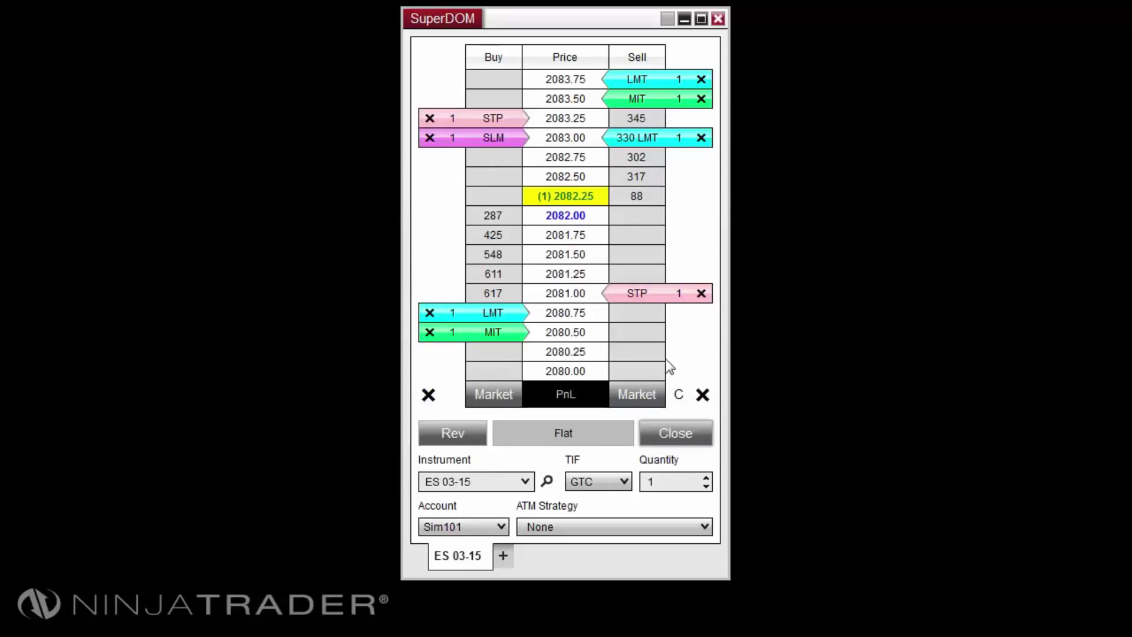
pyautogui.middleClick(648, 317)
pyautogui.scroll(-3, 692, 313)
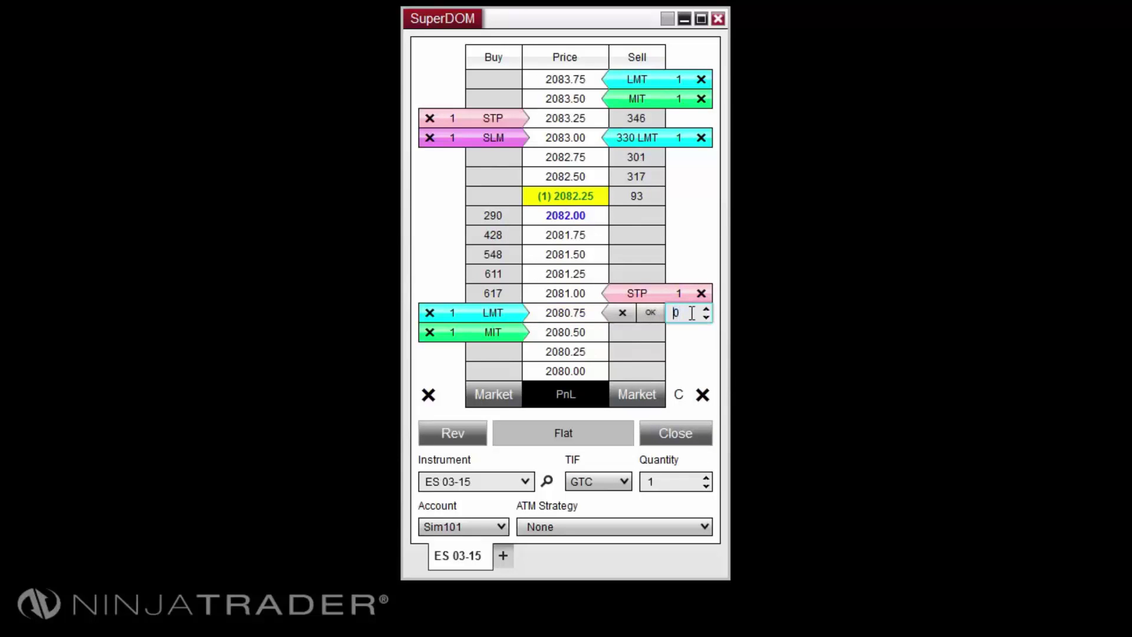
pyautogui.scroll(-1, 692, 314)
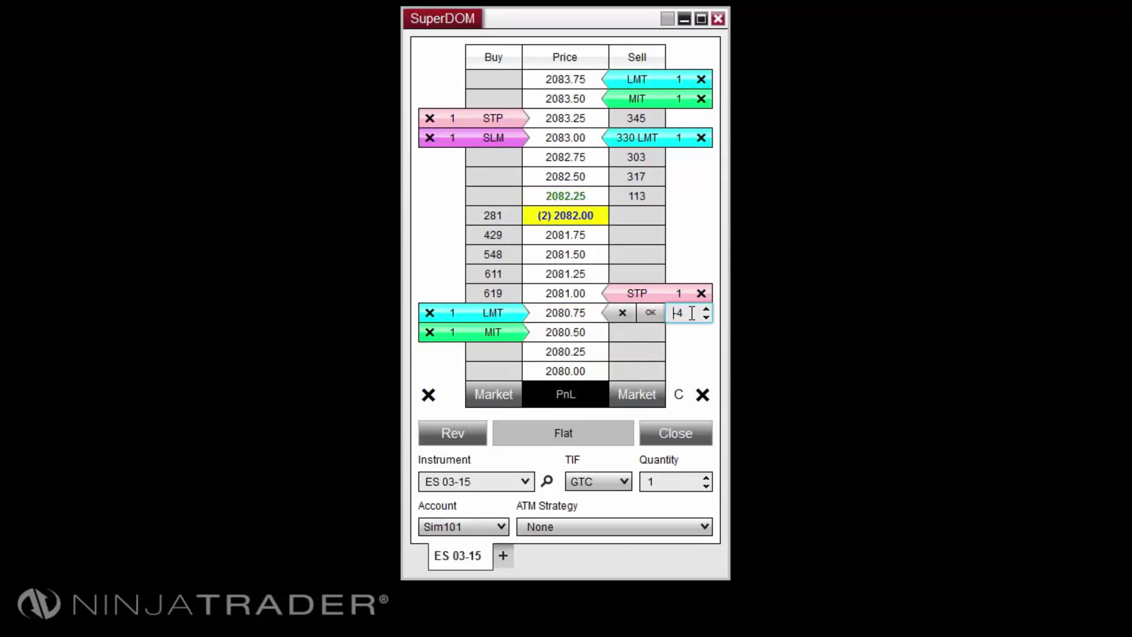
pyautogui.click(649, 312)
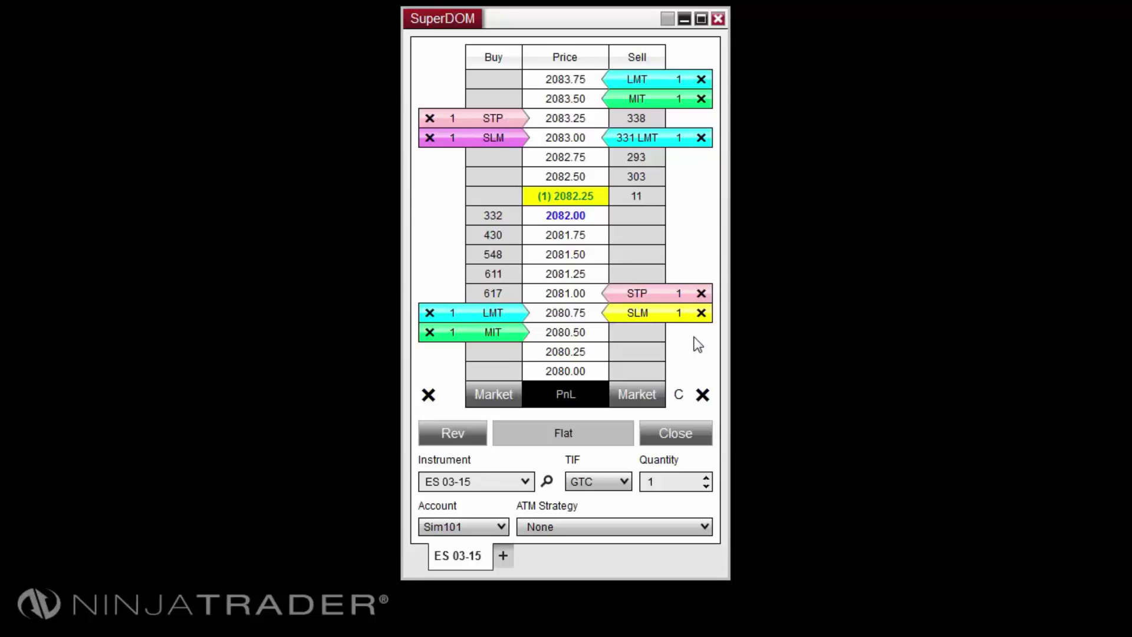
# Step: Enable 'Middle mouse button is stop market' in the SuperDOM properties and save it
pyautogui.rightClick(452, 87)
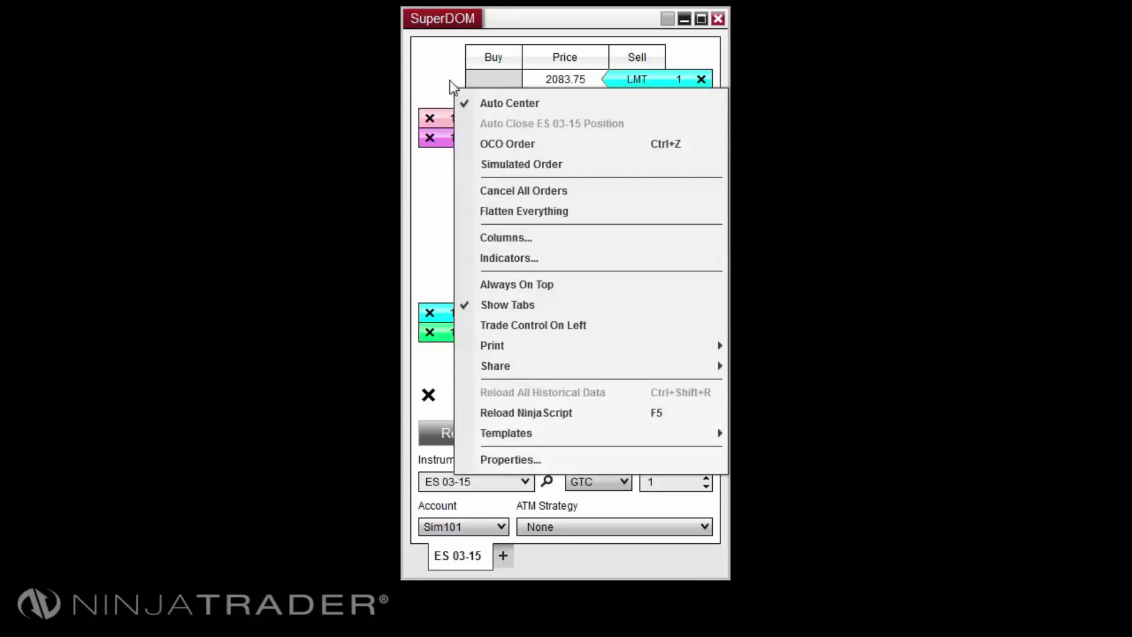
pyautogui.click(512, 464)
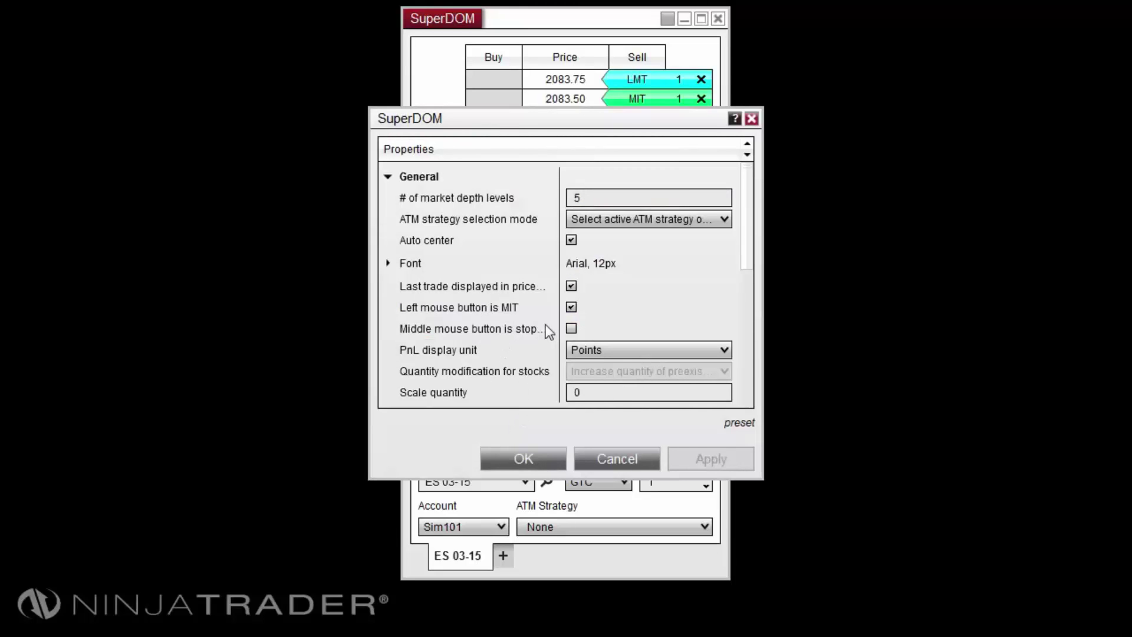
pyautogui.click(571, 328)
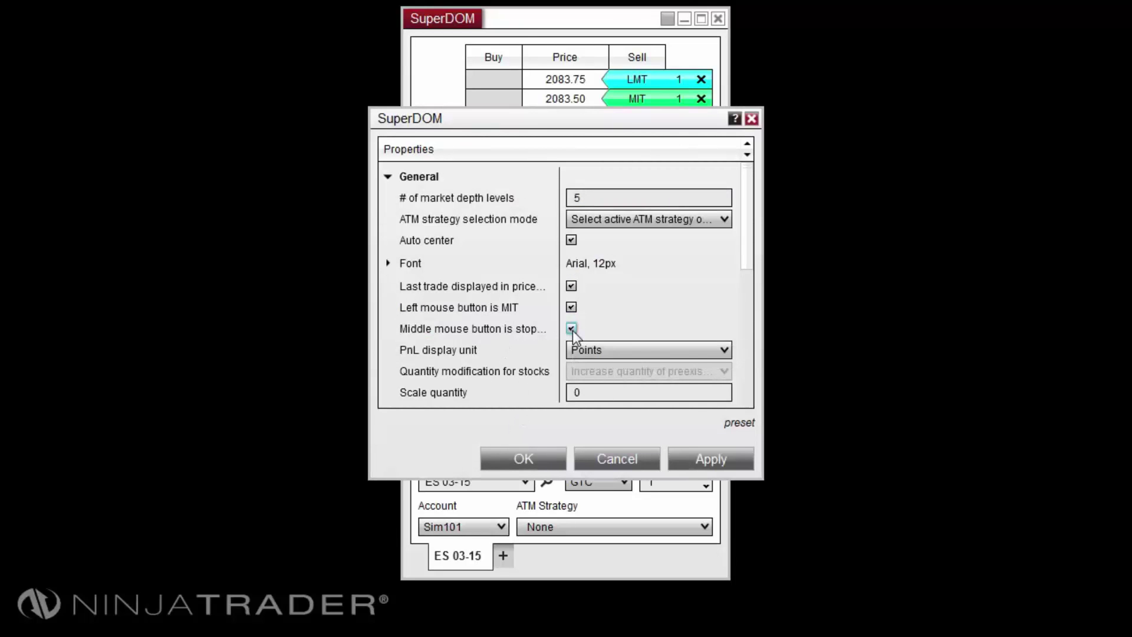
pyautogui.click(553, 463)
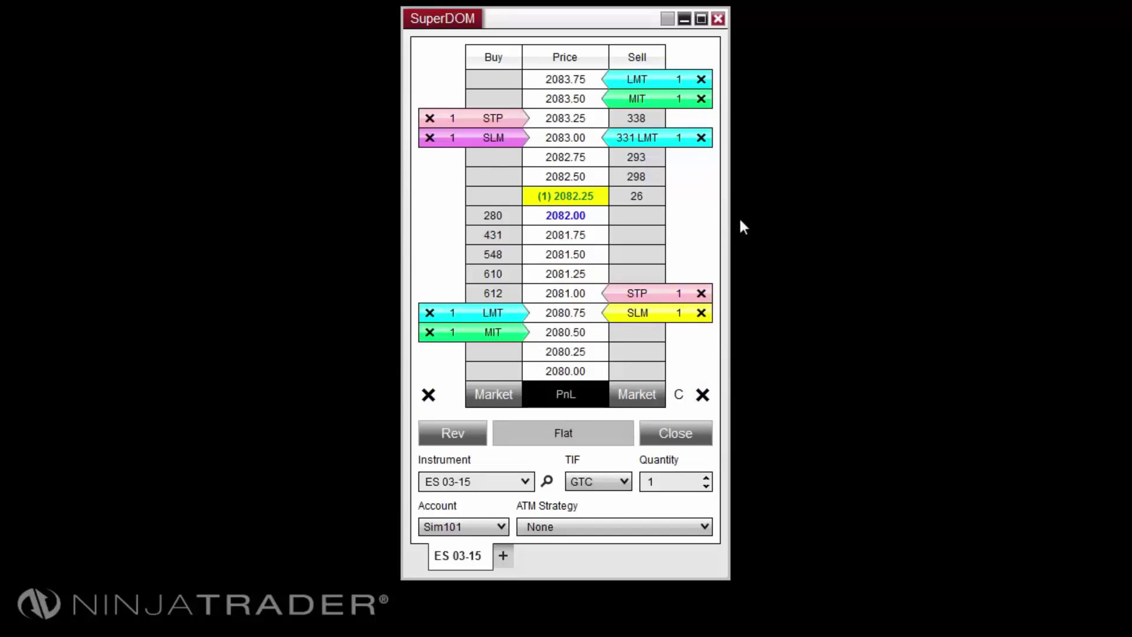
# Step: Start a sell order entry at 2080.50 and dismiss it without placing an order
pyautogui.click(639, 333)
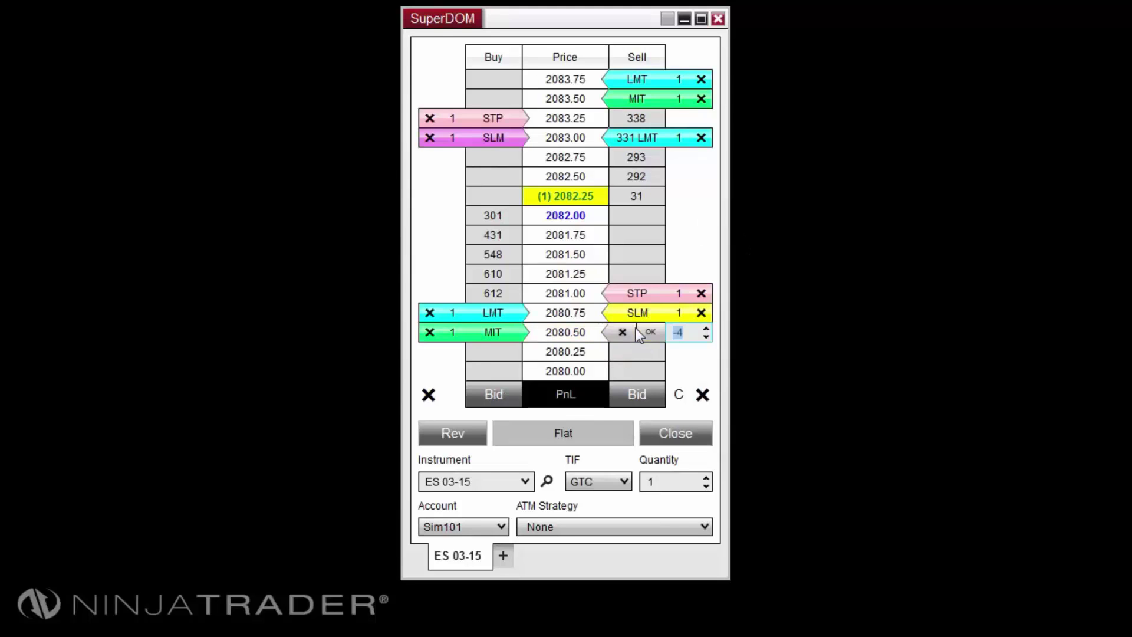
pyautogui.click(623, 332)
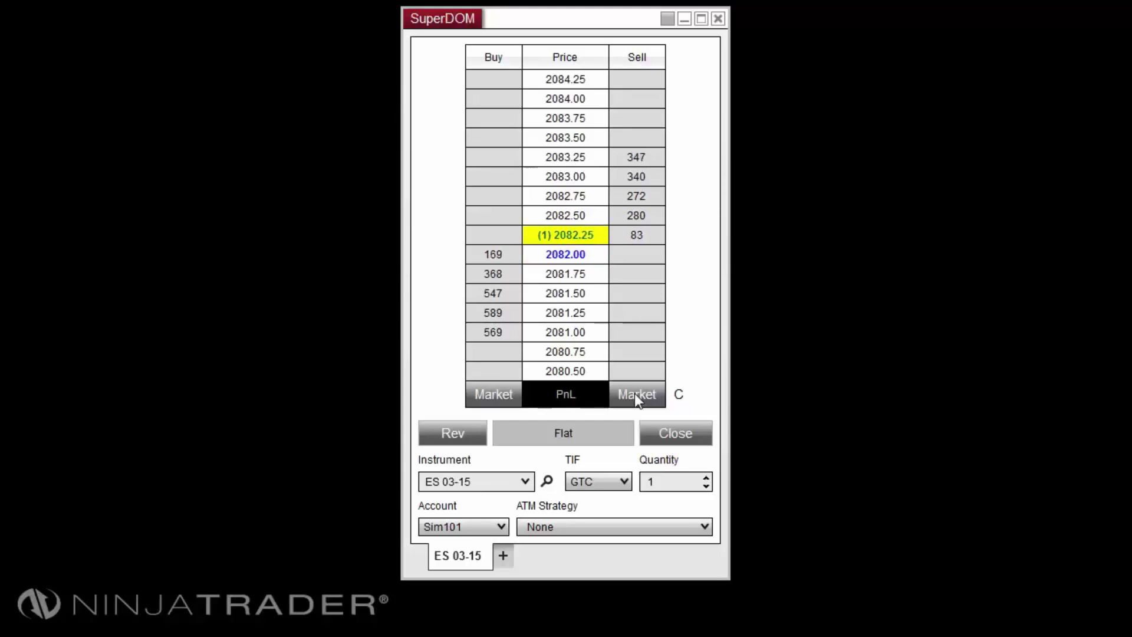
# Step: Activate the SuperDOM and cycle the Market buttons through Bid/Ask/Market
pyautogui.click(686, 384)
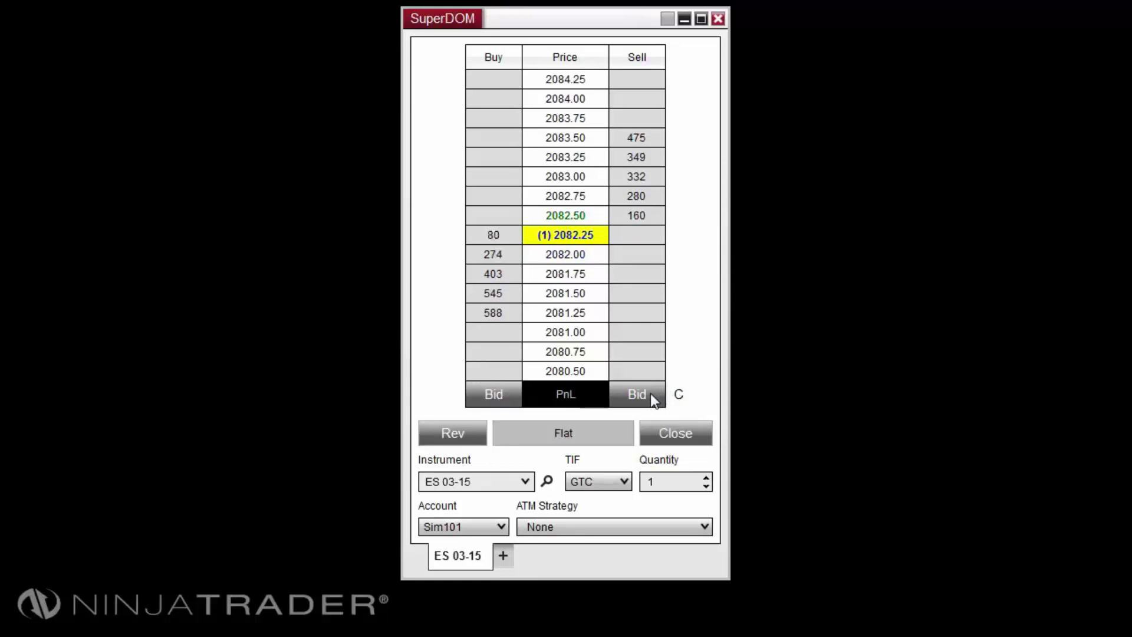
pyautogui.scroll(-1, 650, 394)
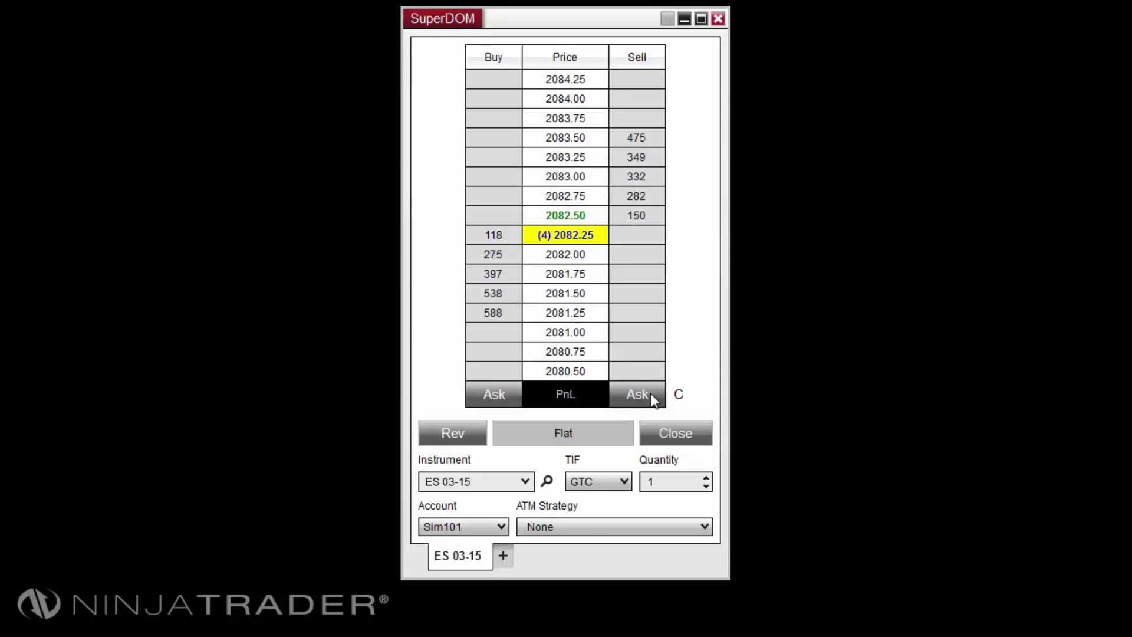
pyautogui.scroll(1, 650, 394)
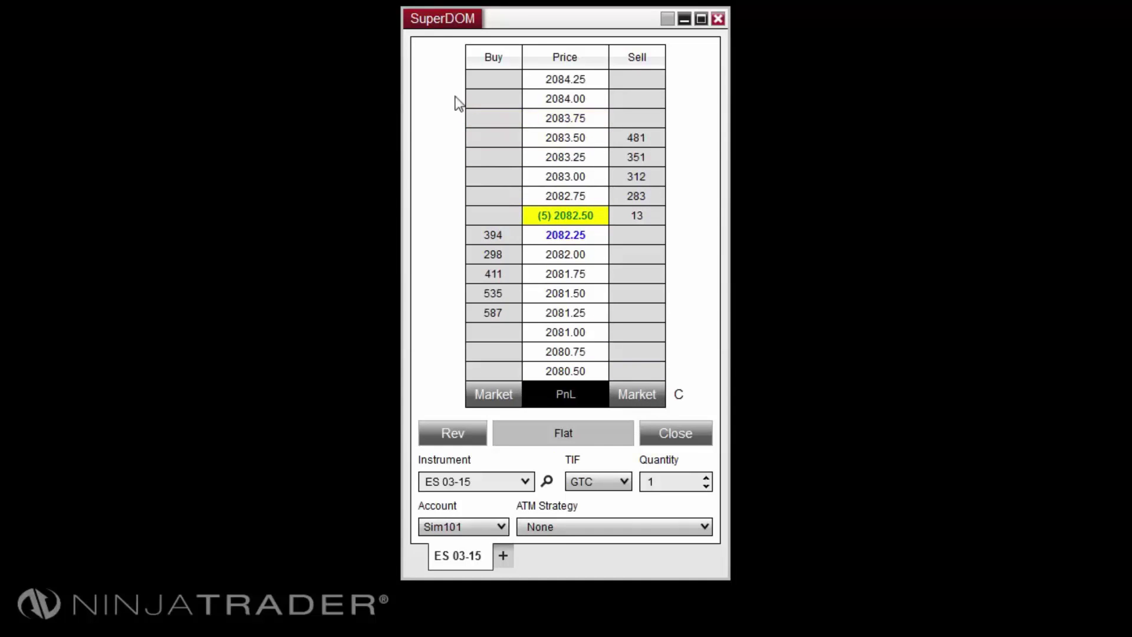
# Step: Turn on Show quick buttons in the SuperDOM properties and confirm
pyautogui.rightClick(434, 95)
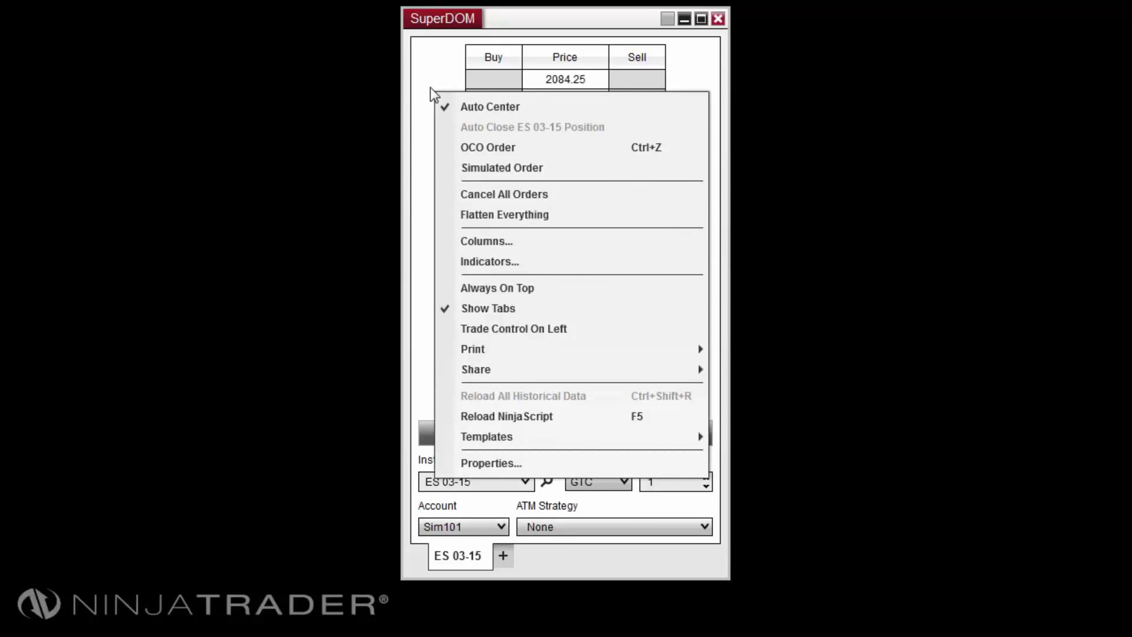
pyautogui.click(465, 465)
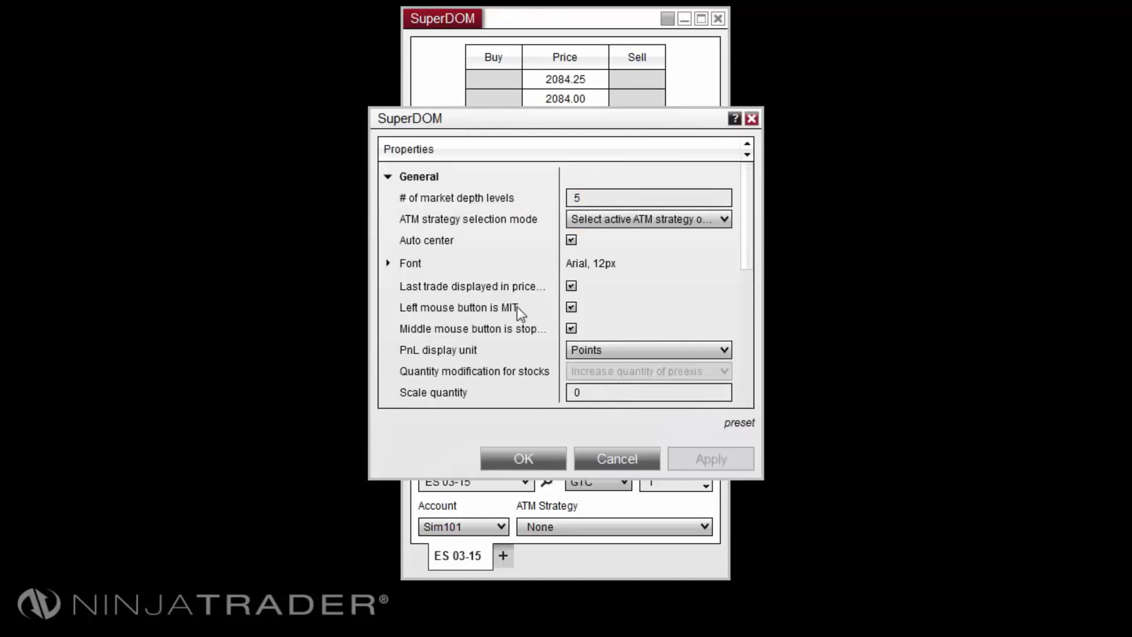
pyautogui.scroll(-3, 473, 285)
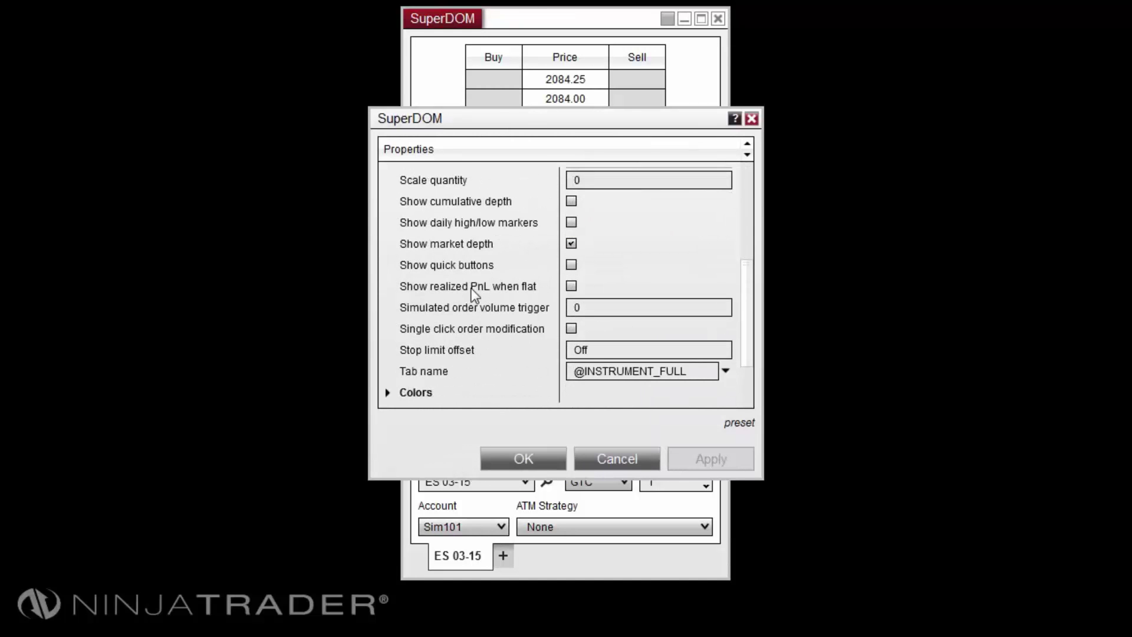
pyautogui.click(571, 265)
pyautogui.click(523, 459)
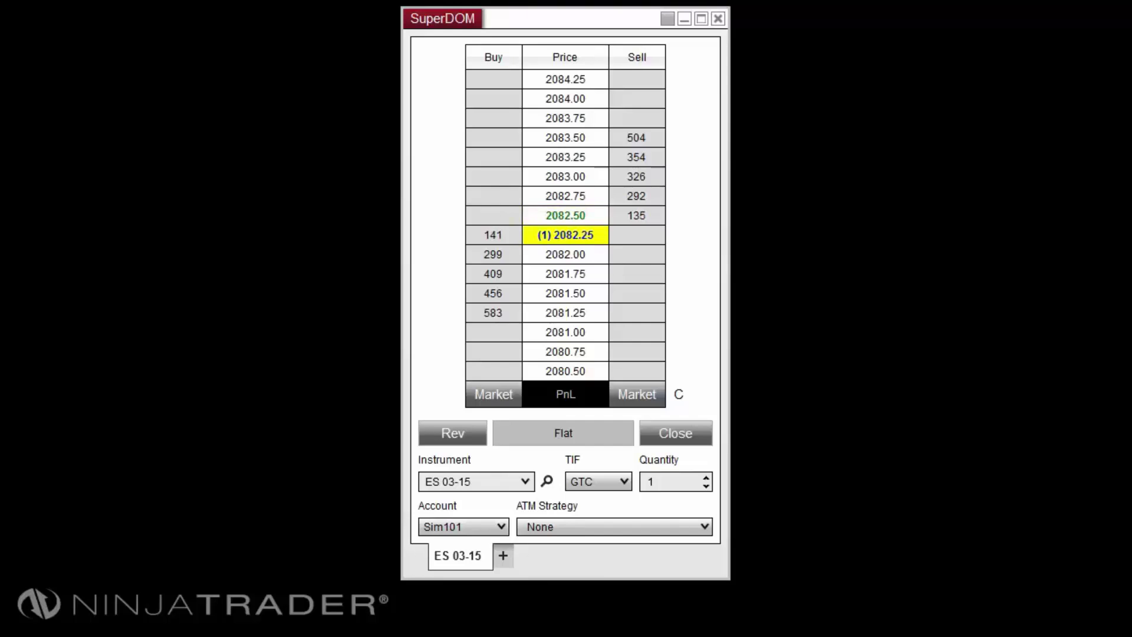
# Step: Buy 1 ES 03-15 contract at market under ATM 1, bracketed by a 2080.50 stop and 2084.50 target
pyautogui.click(691, 526)
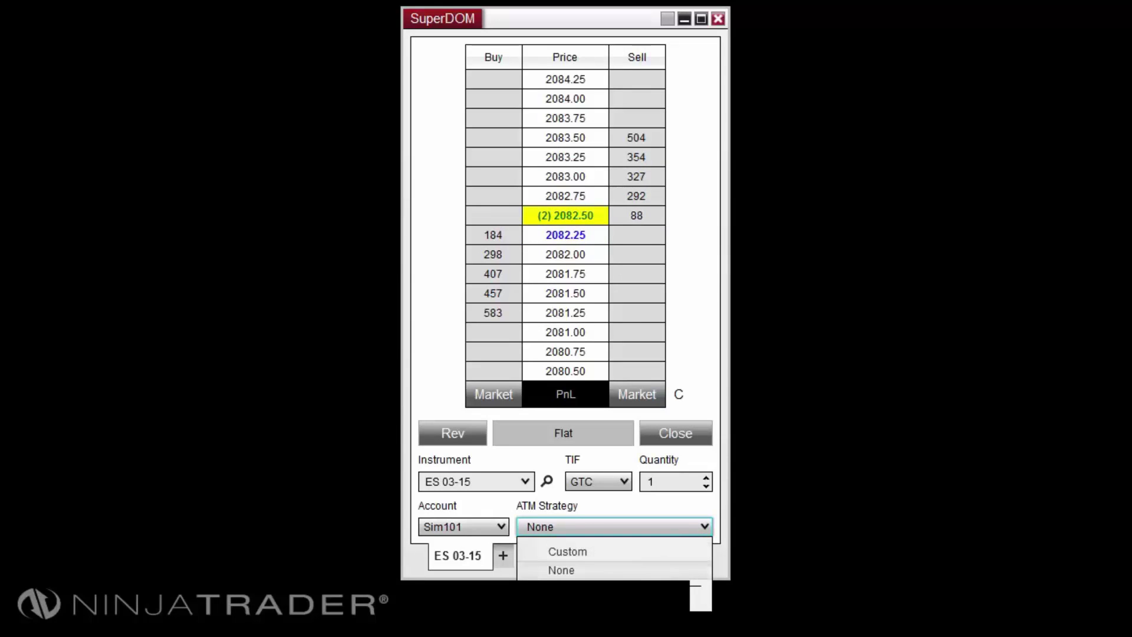
pyautogui.click(573, 587)
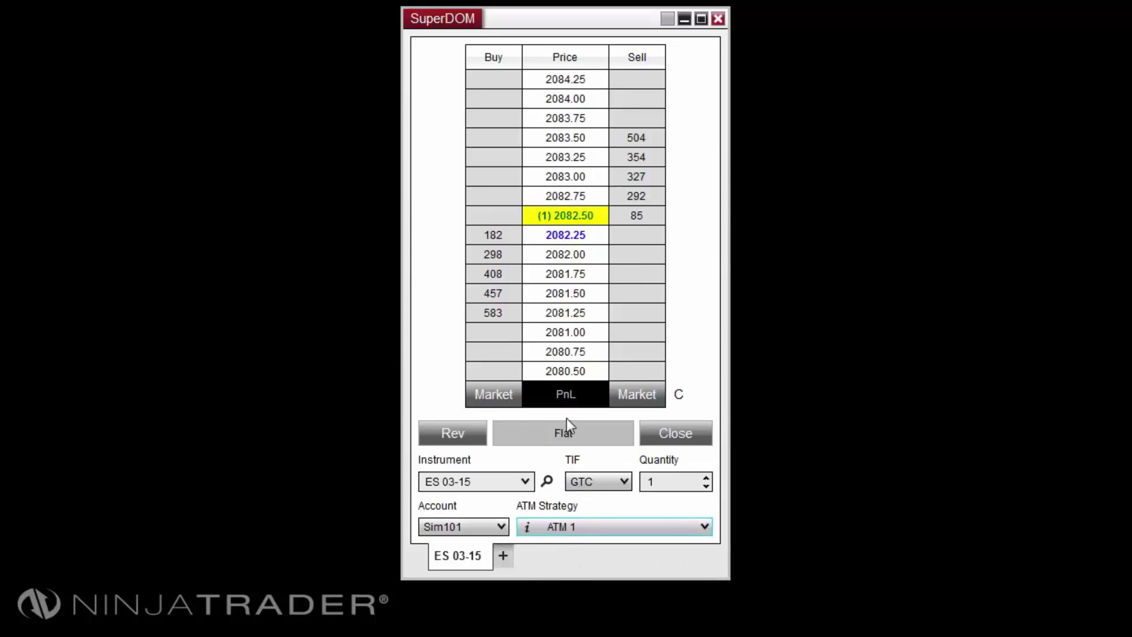
pyautogui.click(475, 395)
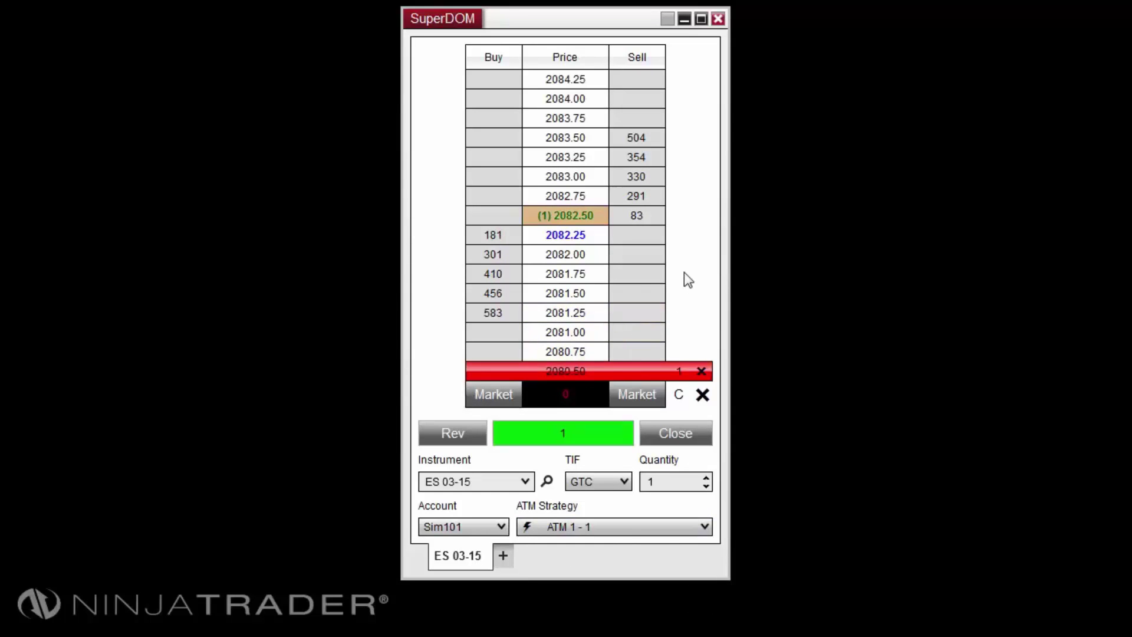
pyautogui.scroll(6, 555, 199)
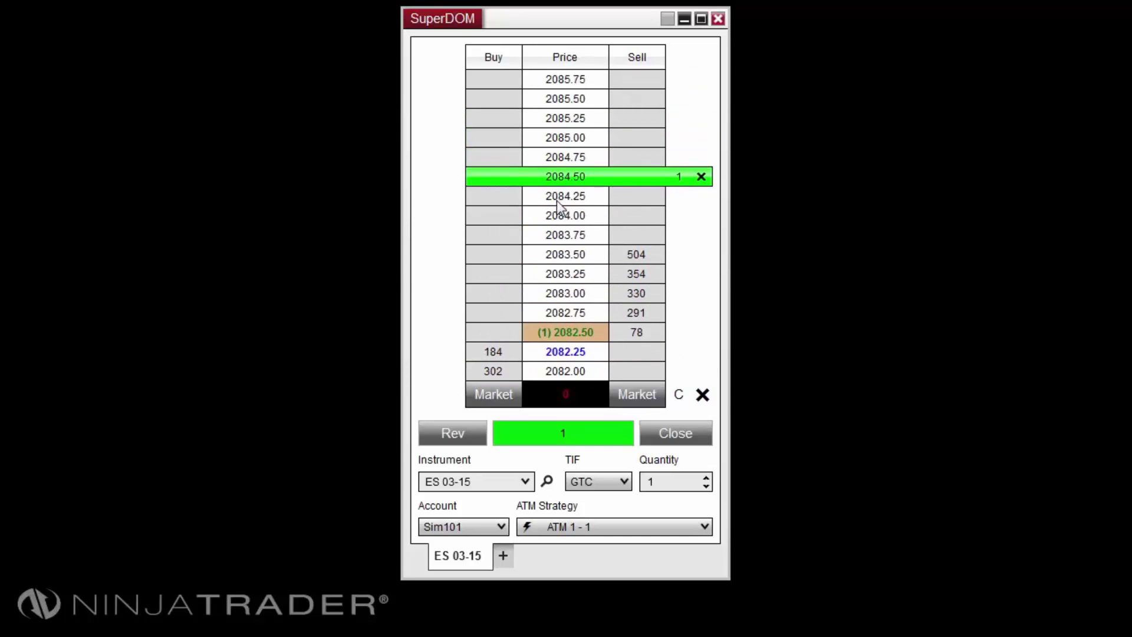
pyautogui.scroll(-8, 557, 204)
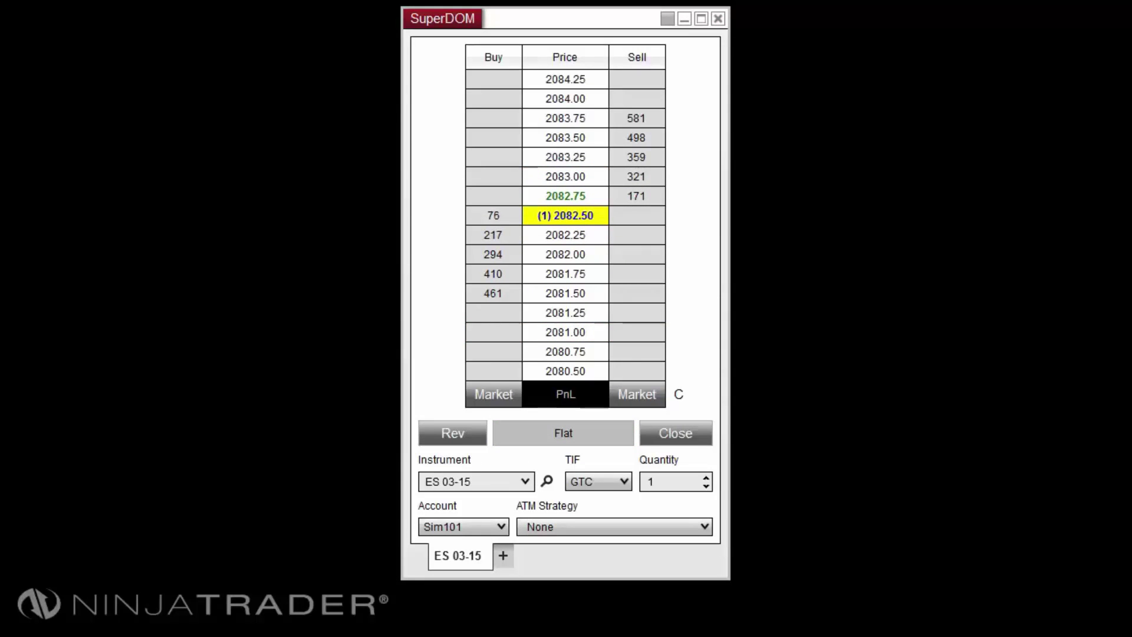
# Step: Place a sell limit at 2083.75 and a buy stop-limit at 2083.75 with offset 3
pyautogui.click(455, 154)
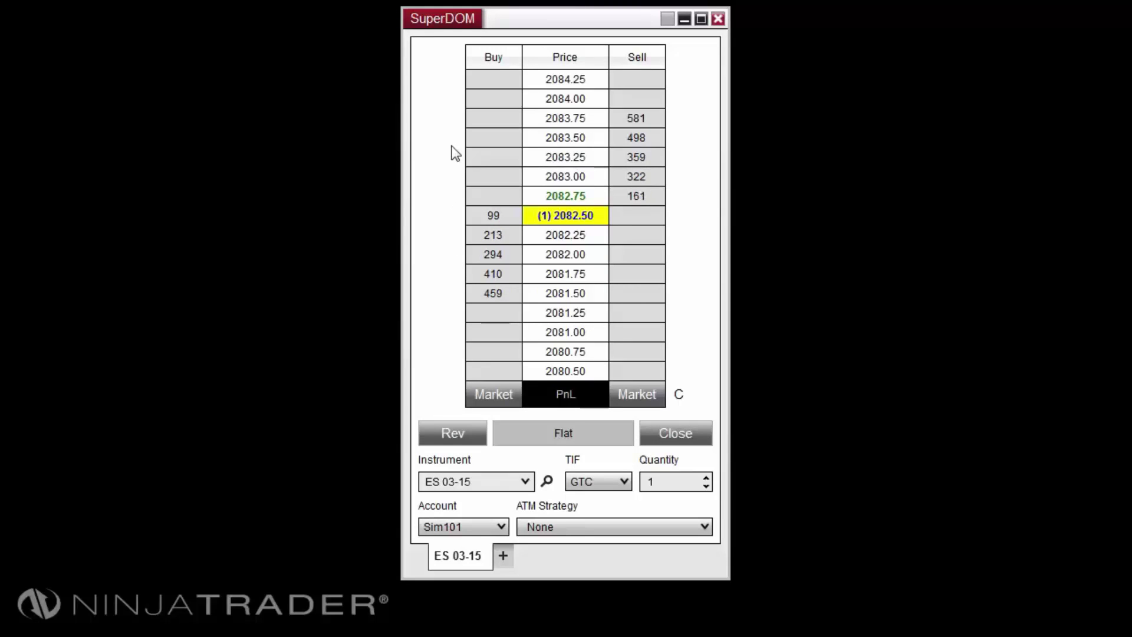
pyautogui.click(650, 117)
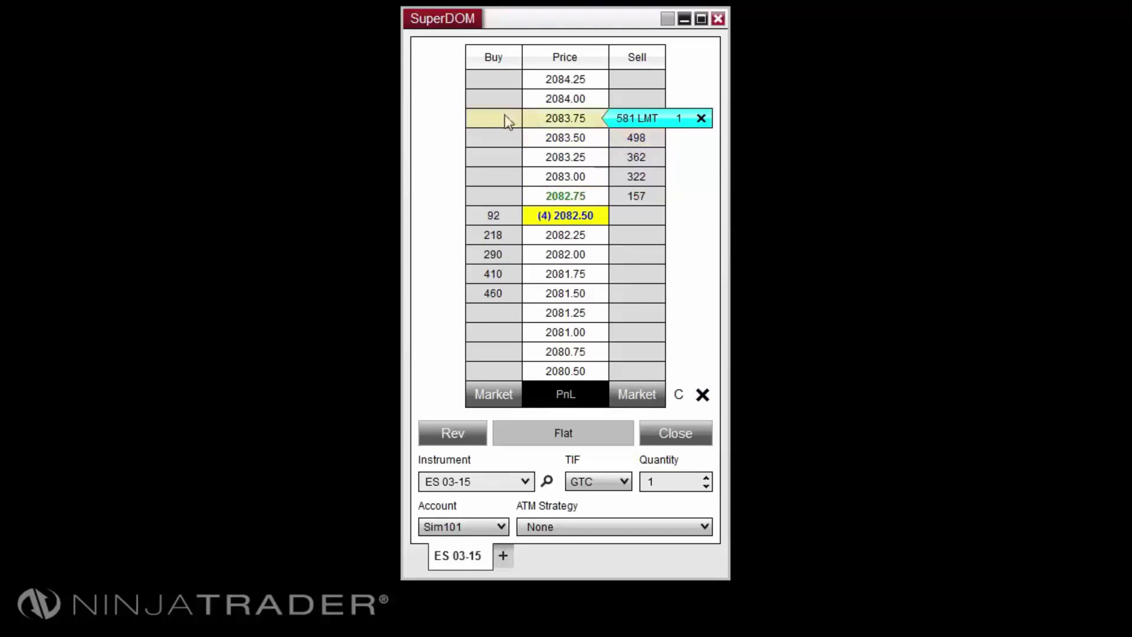
pyautogui.click(486, 116)
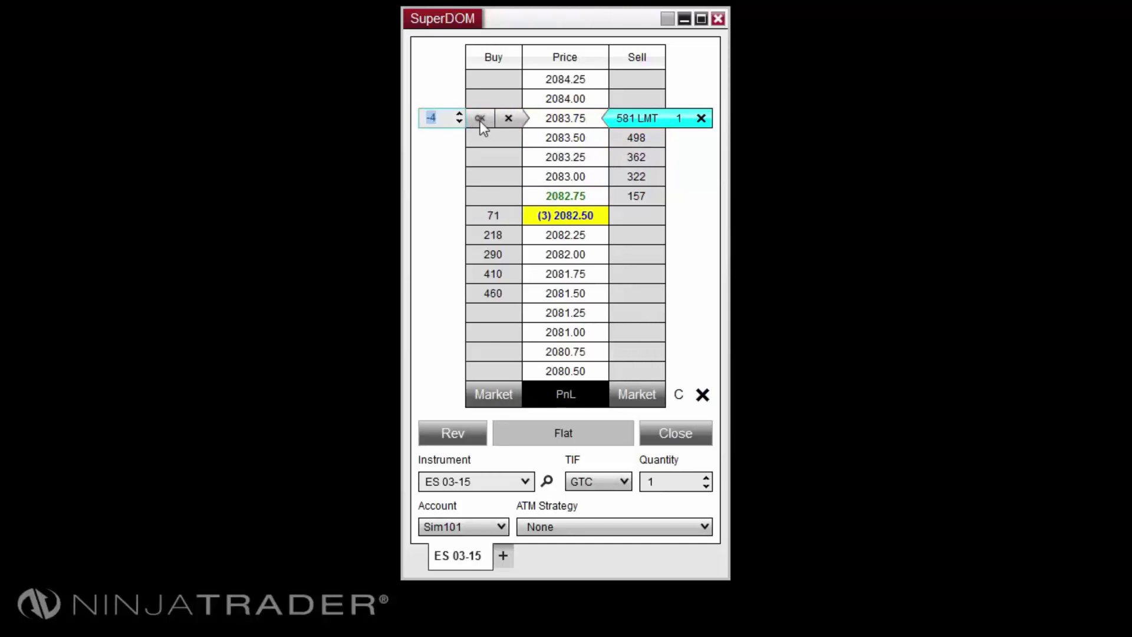
pyautogui.click(424, 122)
pyautogui.press('BackSpace')
pyautogui.press('BackSpace')
pyautogui.write('3')
pyautogui.click(475, 121)
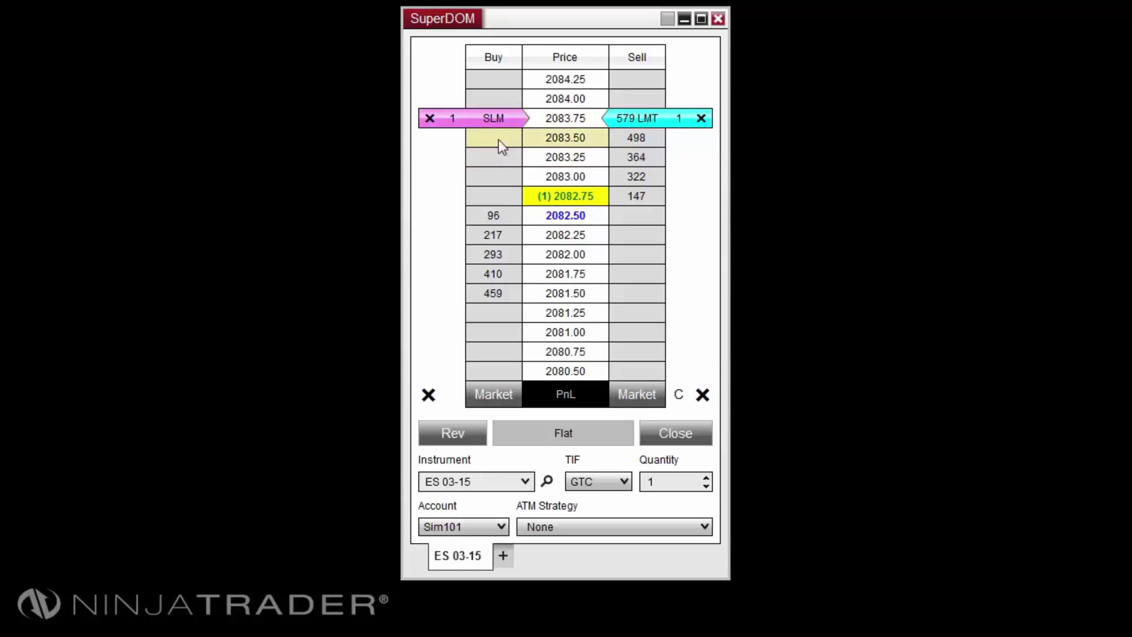
# Step: Add a buy stop and sell MIT at 2083.50, plus simulated buy stop 2083.25 and stop-limit 2083.00
pyautogui.click(497, 139)
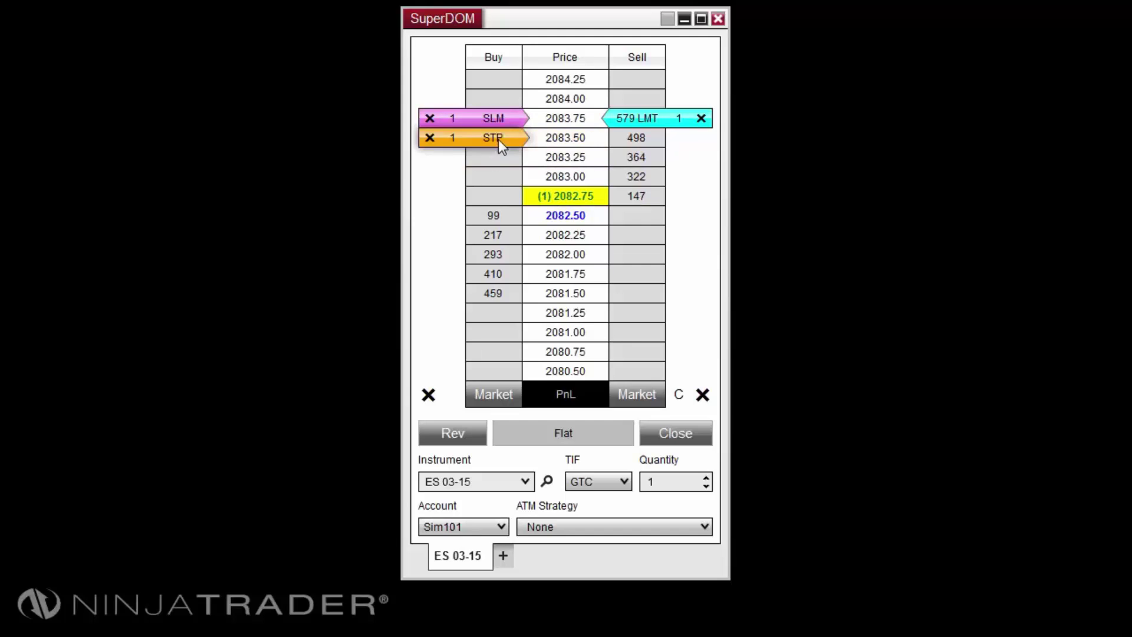
pyautogui.keyDown('ctrl'); pyautogui.click(641, 139); pyautogui.keyUp('ctrl')
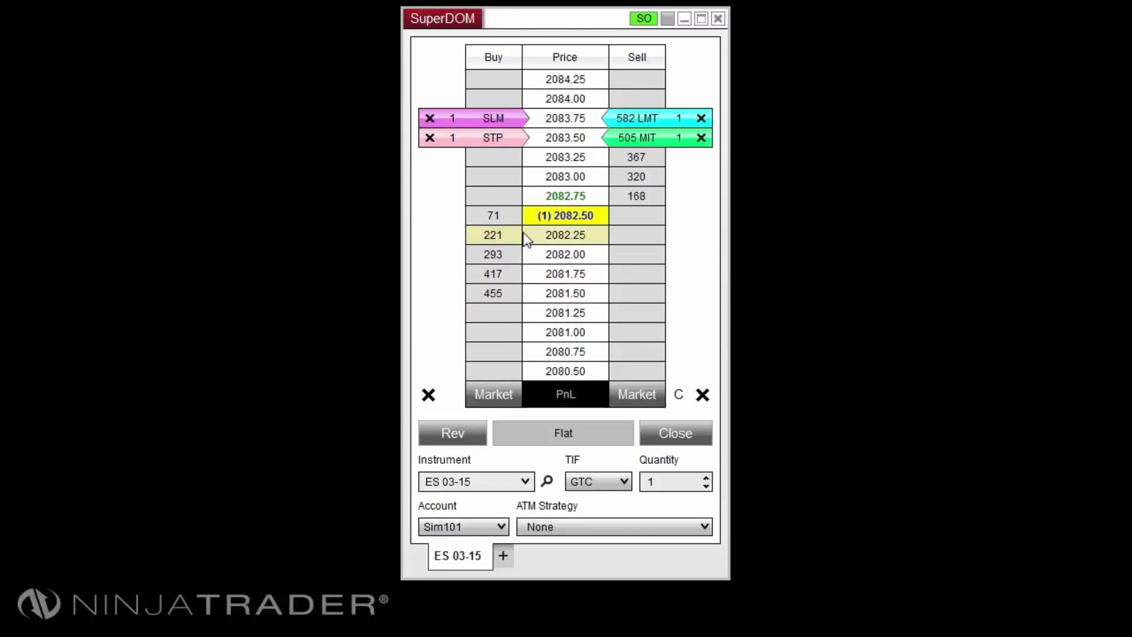
pyautogui.middleClick(483, 162)
pyautogui.click(486, 179)
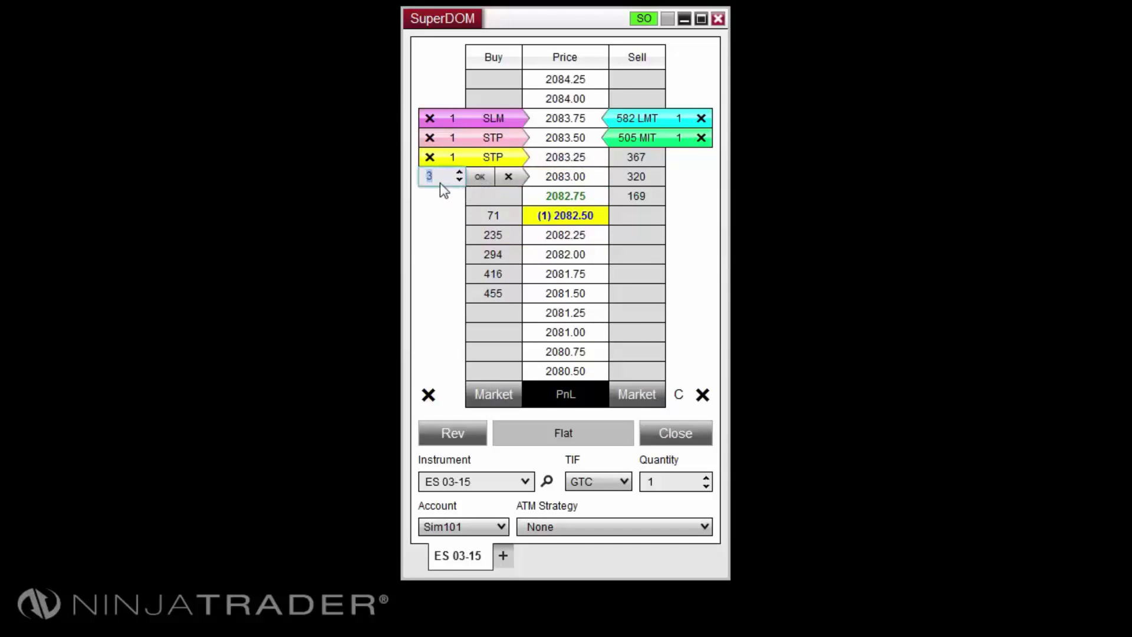
pyautogui.click(476, 182)
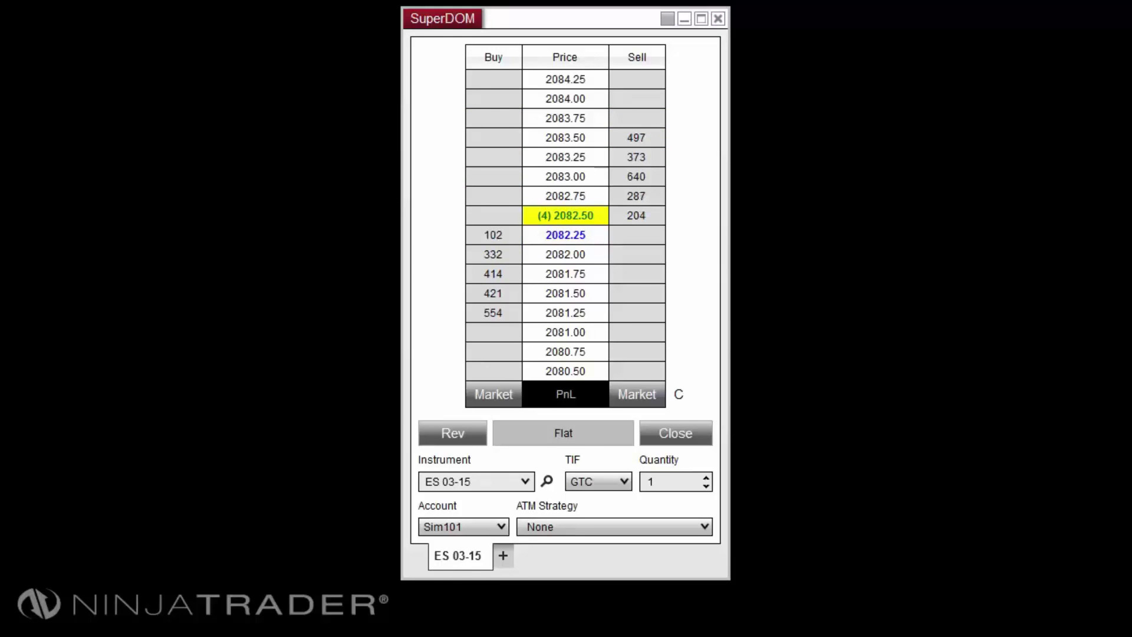
# Step: Place sell MIT orders at 2083.75 and 2083.25, then move the 2083.25 one up to 2083.75
pyautogui.middleClick(647, 118)
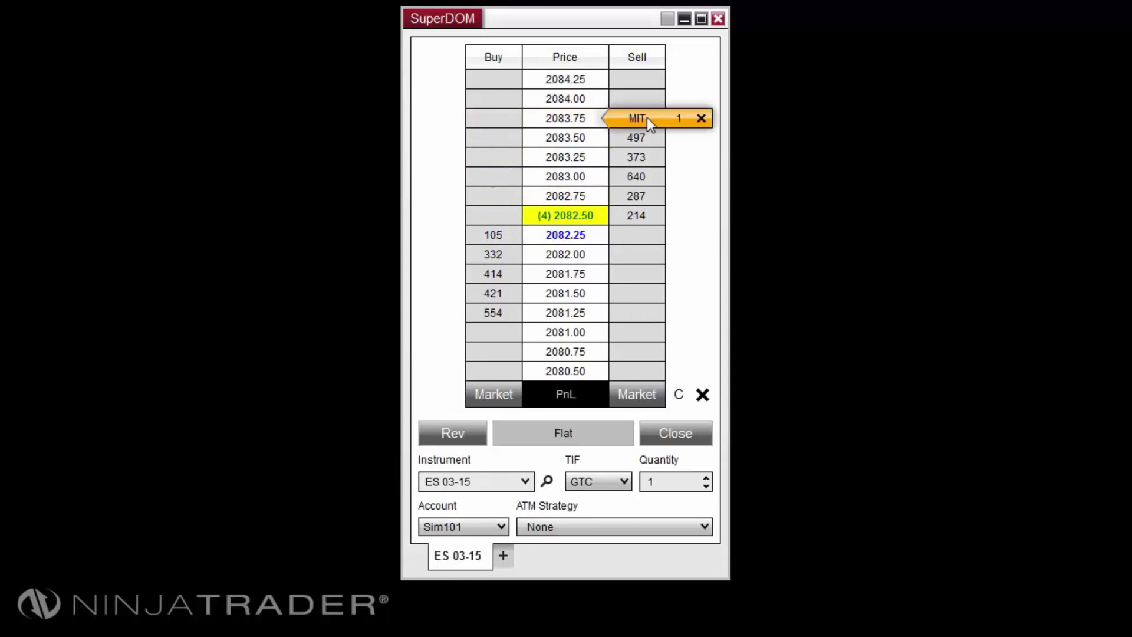
pyautogui.middleClick(635, 156)
pyautogui.moveTo(642, 155); pyautogui.dragTo(638, 114)
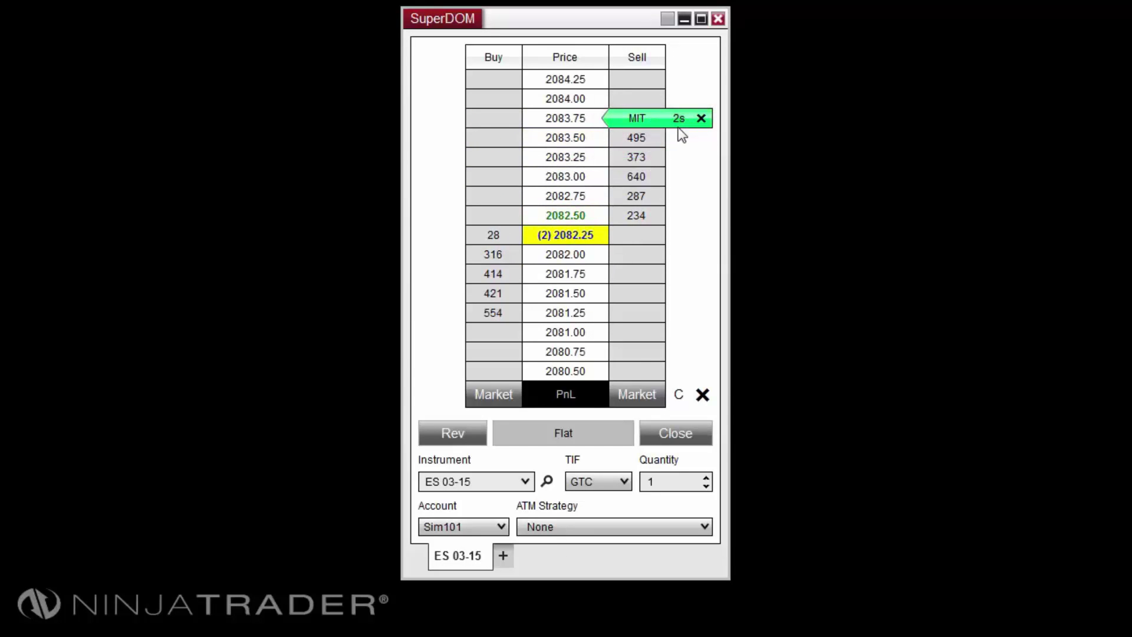
# Step: Review the combined MIT order's individual orders and its Cancel/Increase/Decrease Price submenu
pyautogui.click(646, 118)
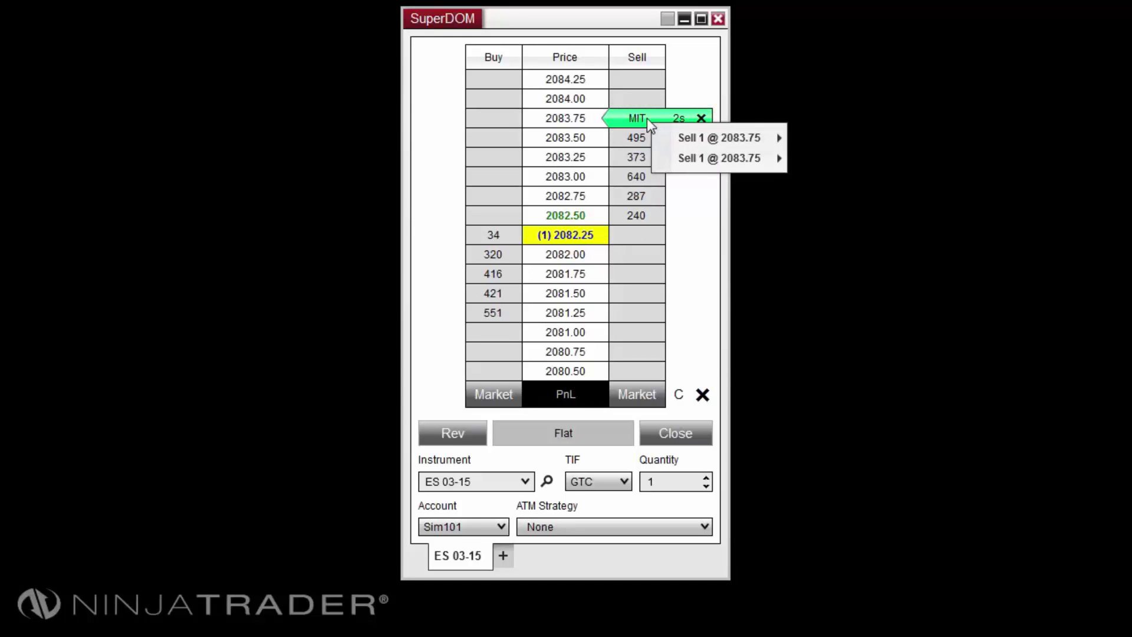
pyautogui.moveTo(719, 138)
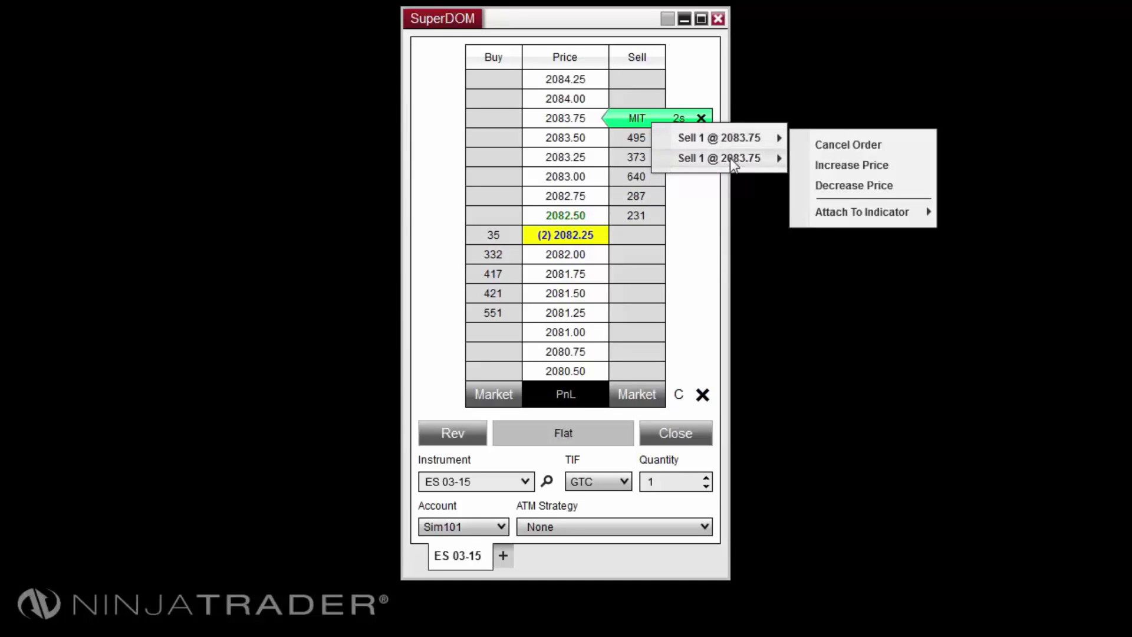
pyautogui.moveTo(730, 158)
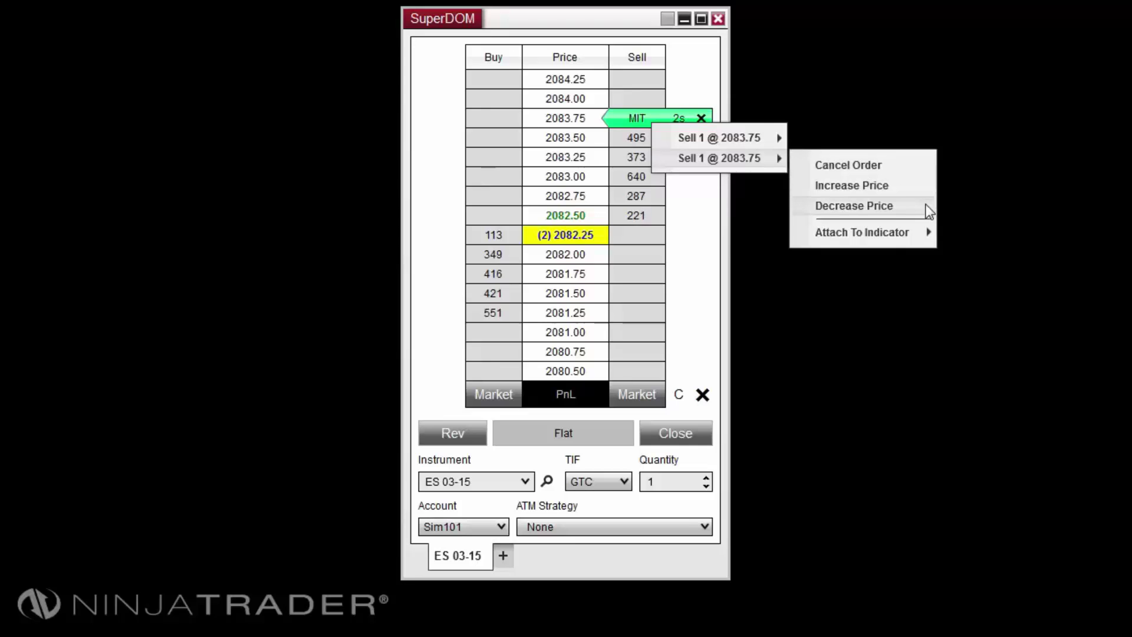
pyautogui.moveTo(920, 241)
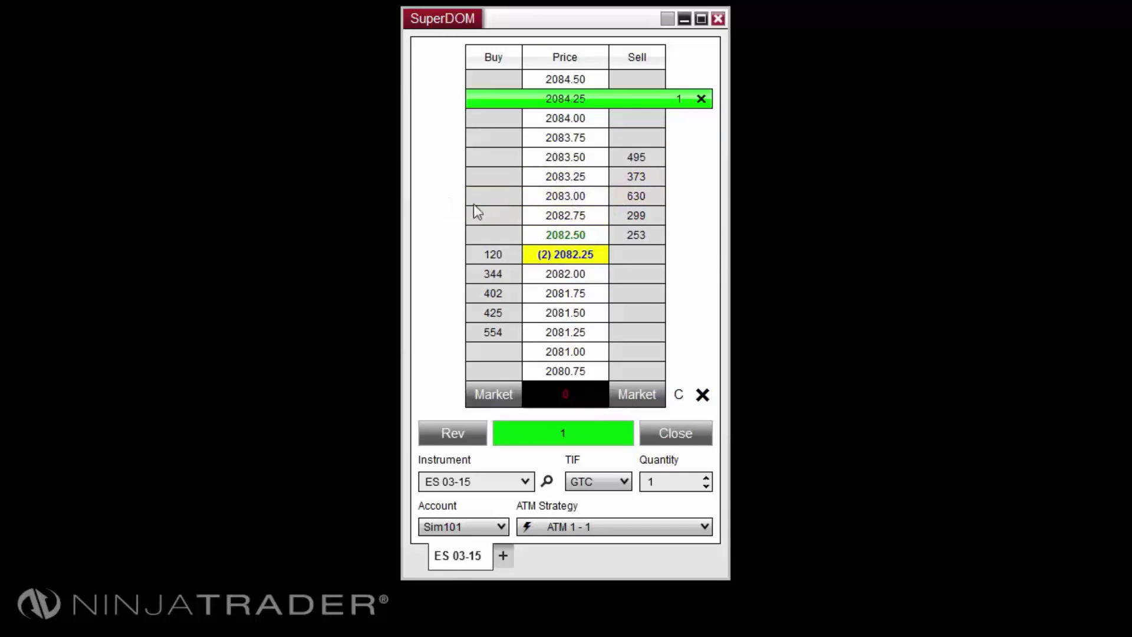
pyautogui.scroll(-4, 497, 216)
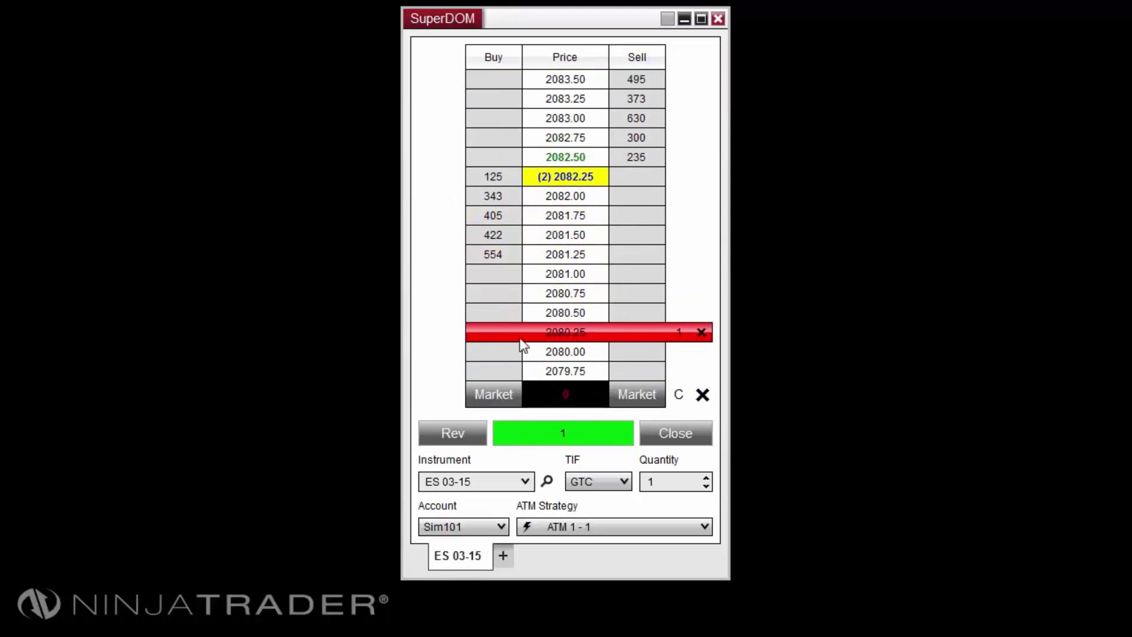
pyautogui.scroll(5, 635, 225)
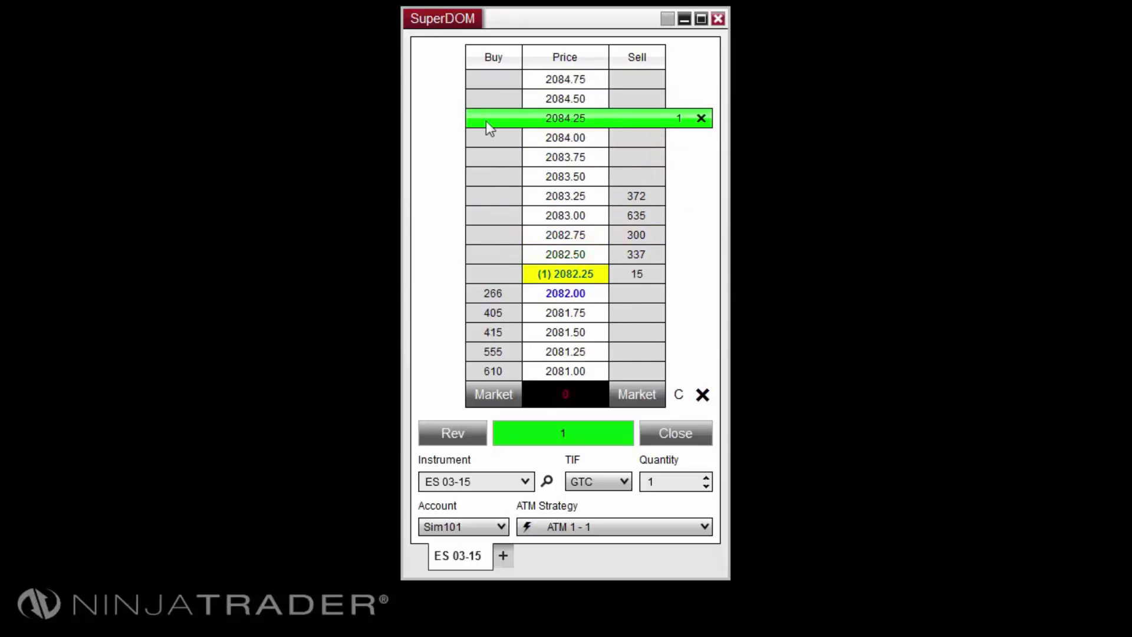
pyautogui.scroll(-5, 576, 194)
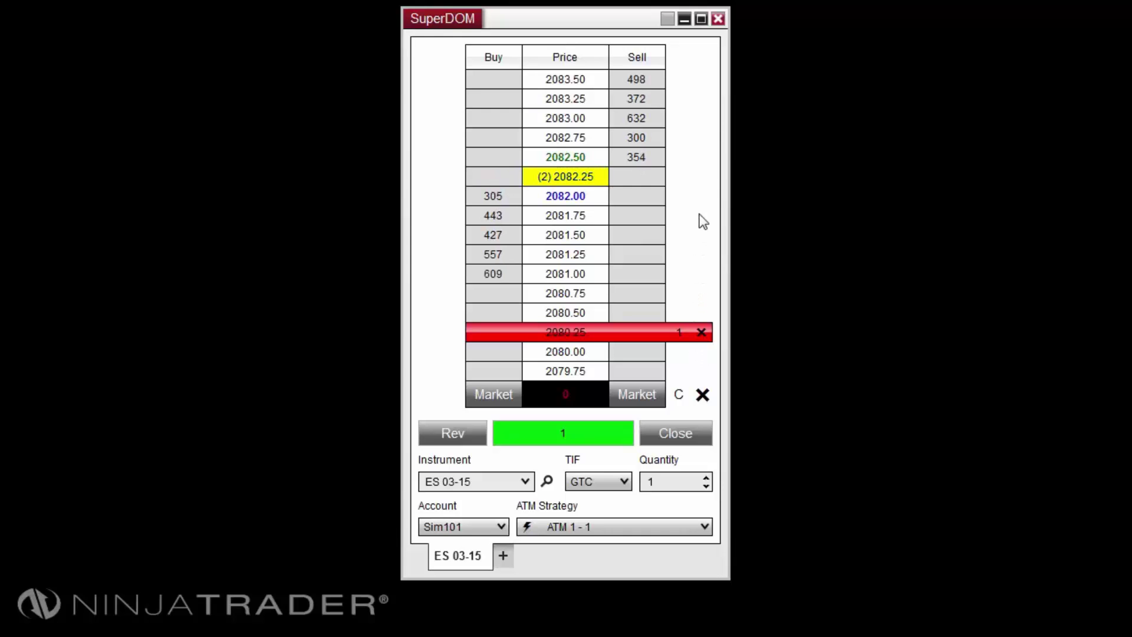
# Step: Turn off Auto Center and scroll the ladder between the 2084.25 target and 2080.25 stop
pyautogui.rightClick(435, 91)
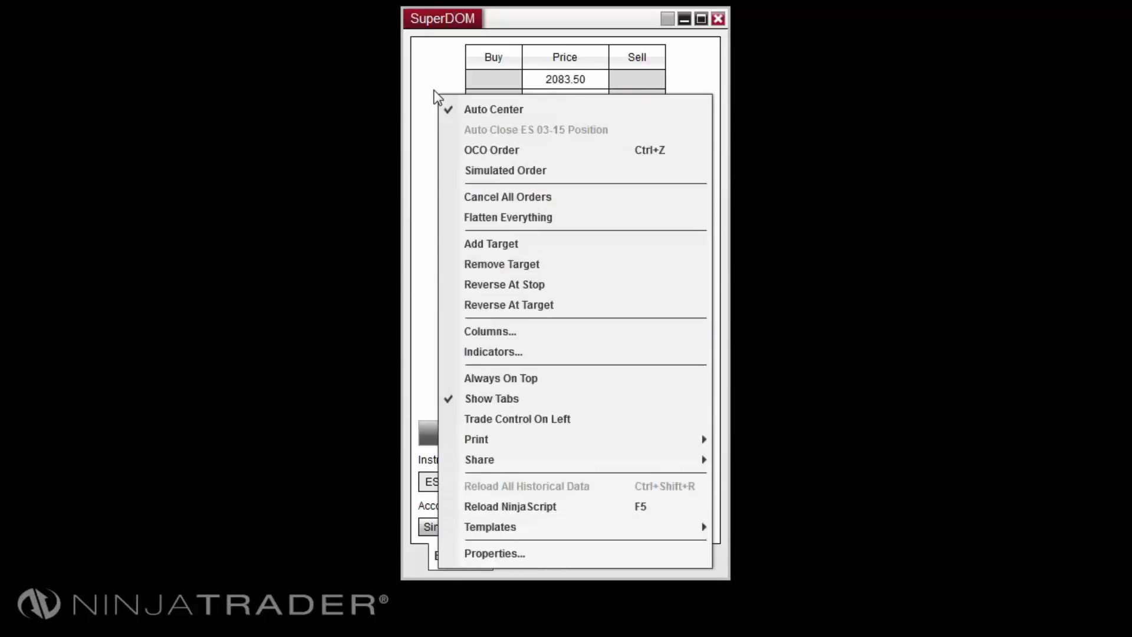
pyautogui.click(479, 109)
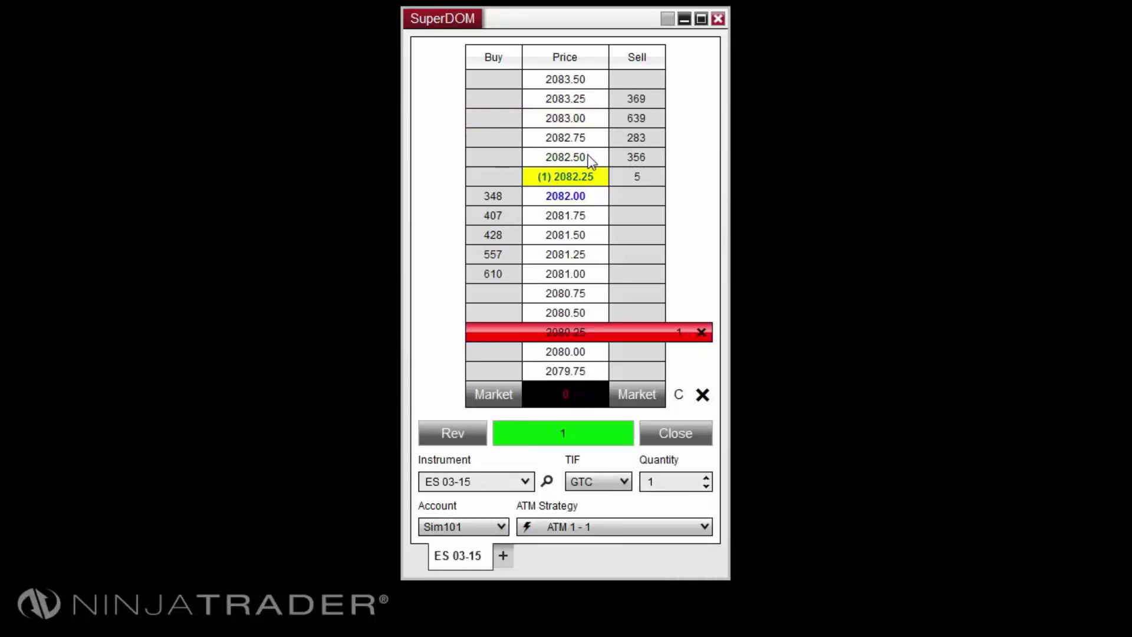
pyautogui.scroll(11, 578, 194)
pyautogui.scroll(1, 578, 195)
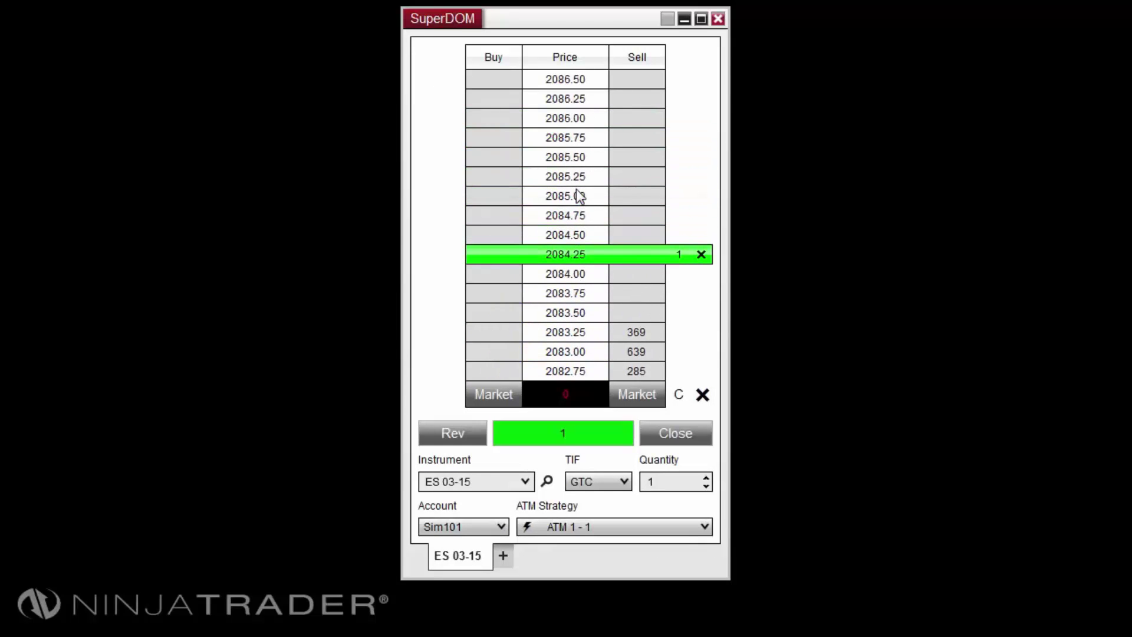
pyautogui.scroll(-19, 579, 196)
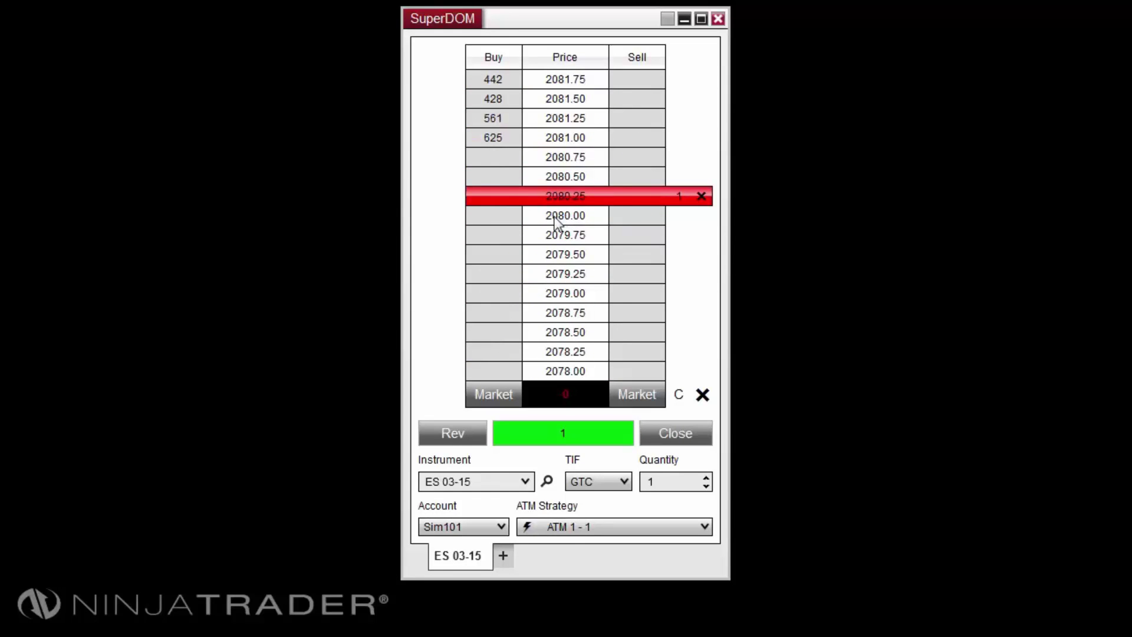
pyautogui.scroll(4, 556, 224)
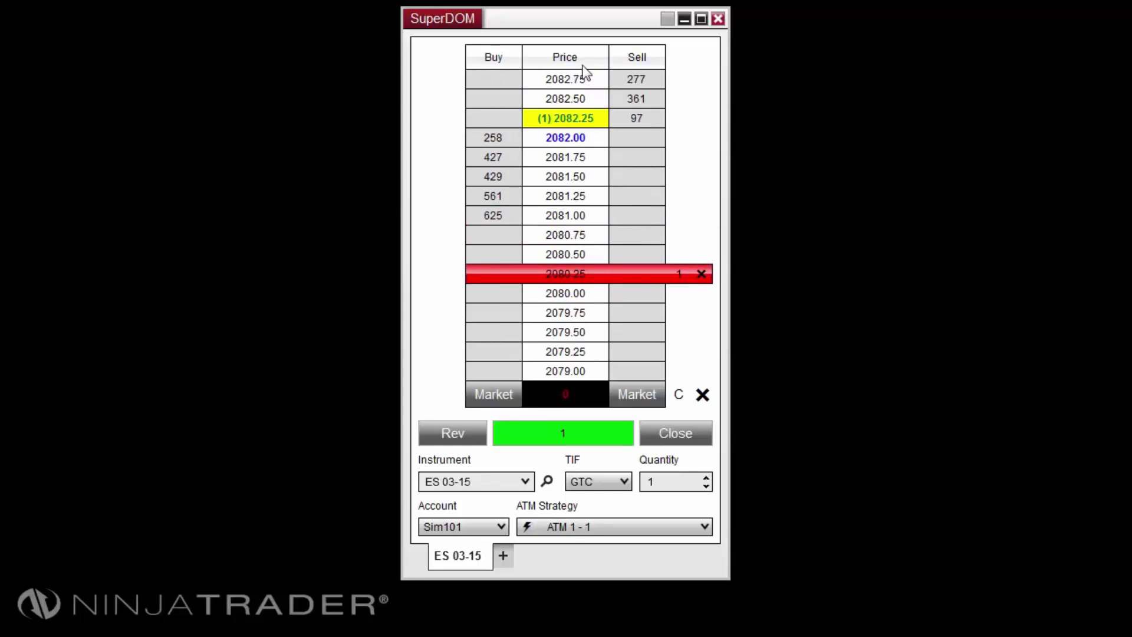
pyautogui.scroll(6, 576, 80)
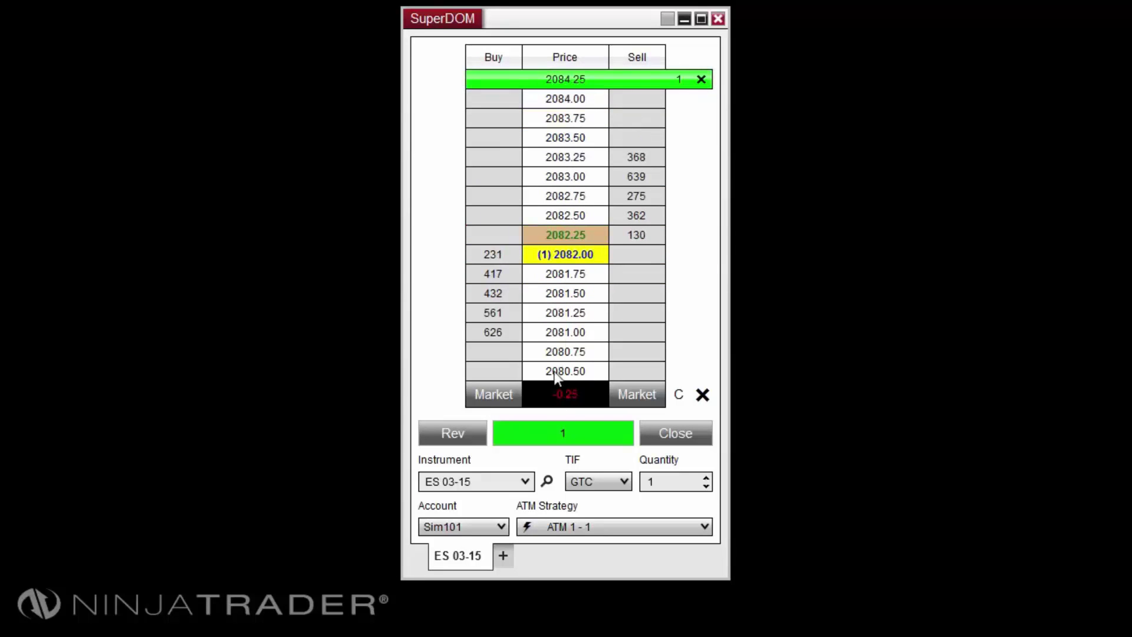
pyautogui.scroll(-1, 559, 315)
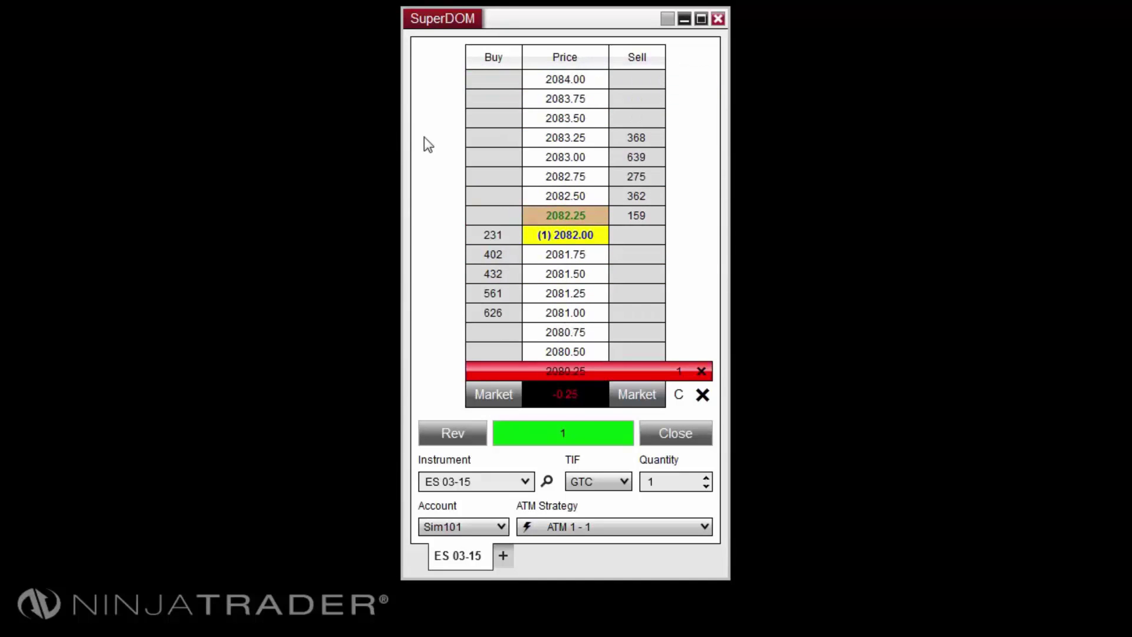
pyautogui.rightClick(437, 90)
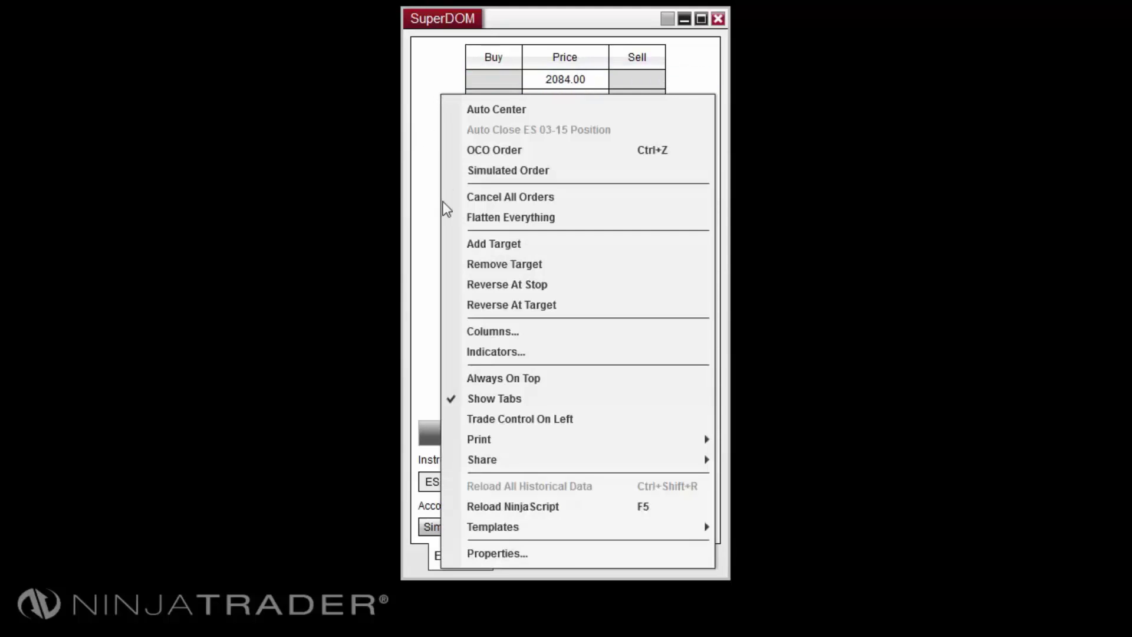
pyautogui.click(495, 555)
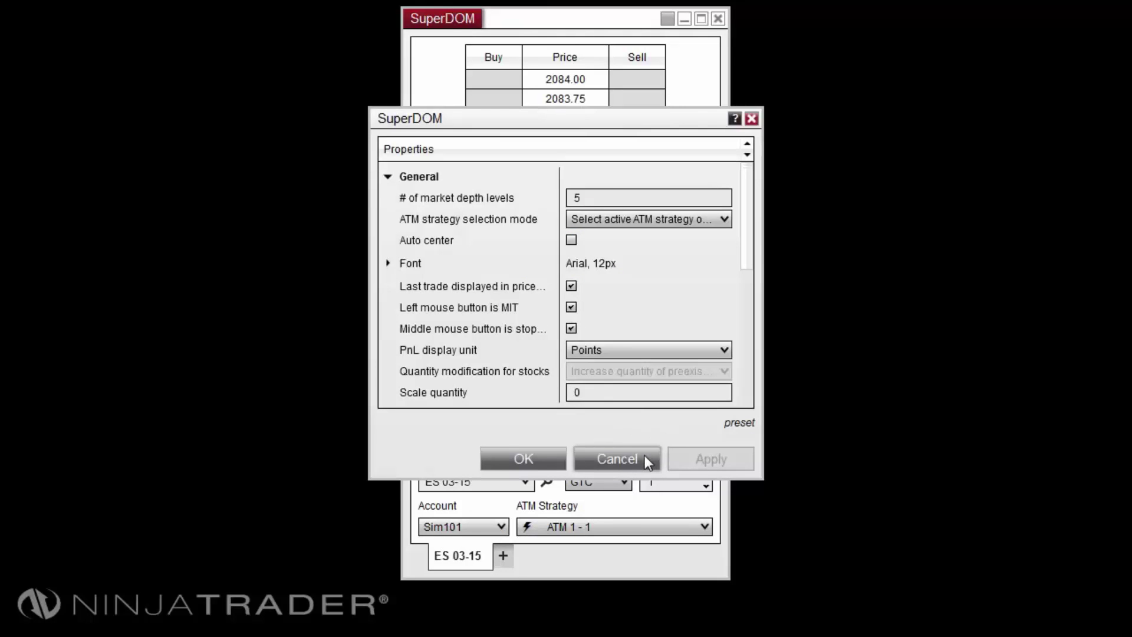
pyautogui.scroll(-5, 457, 324)
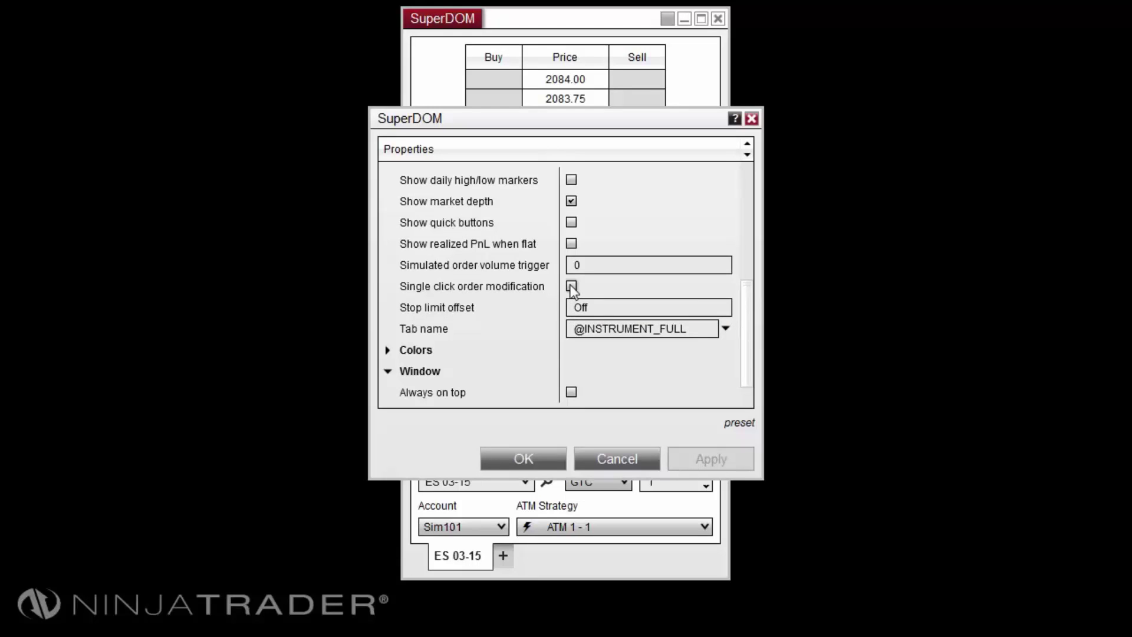
pyautogui.click(609, 457)
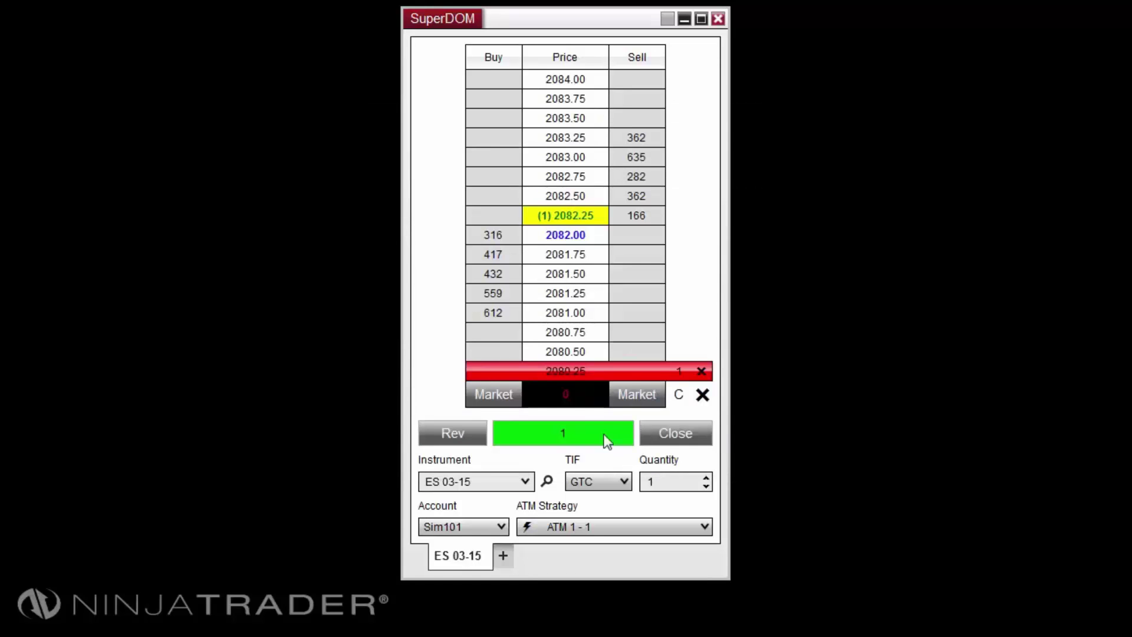
# Step: Re-enable Auto Center, close the ES position with its bracket orders, and set ATM Strategy to None
pyautogui.rightClick(416, 106)
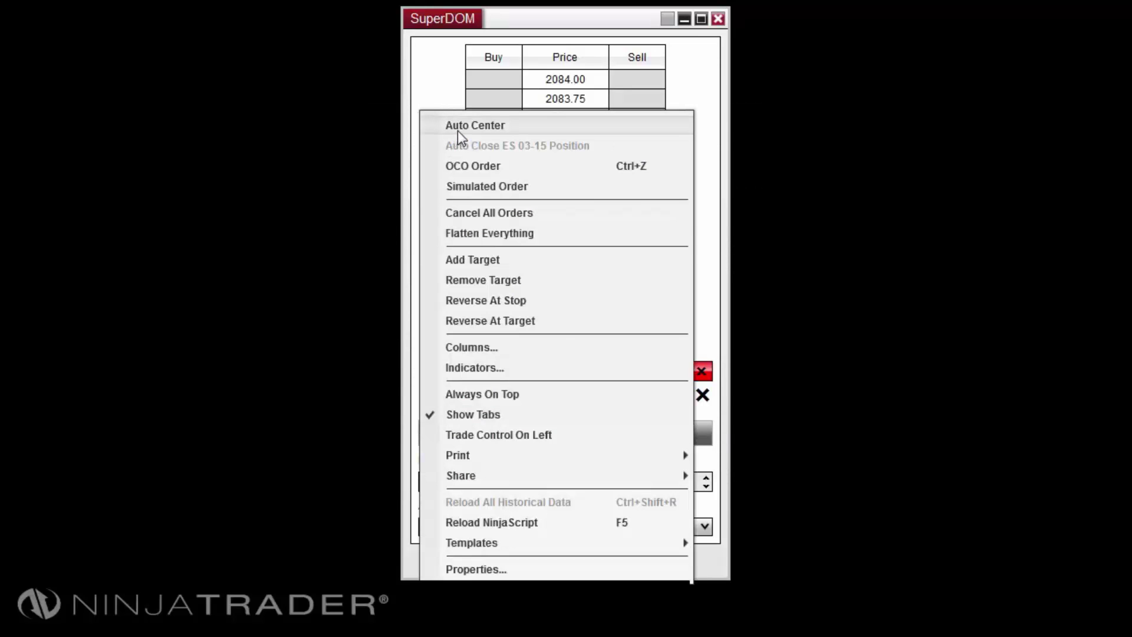
pyautogui.click(457, 130)
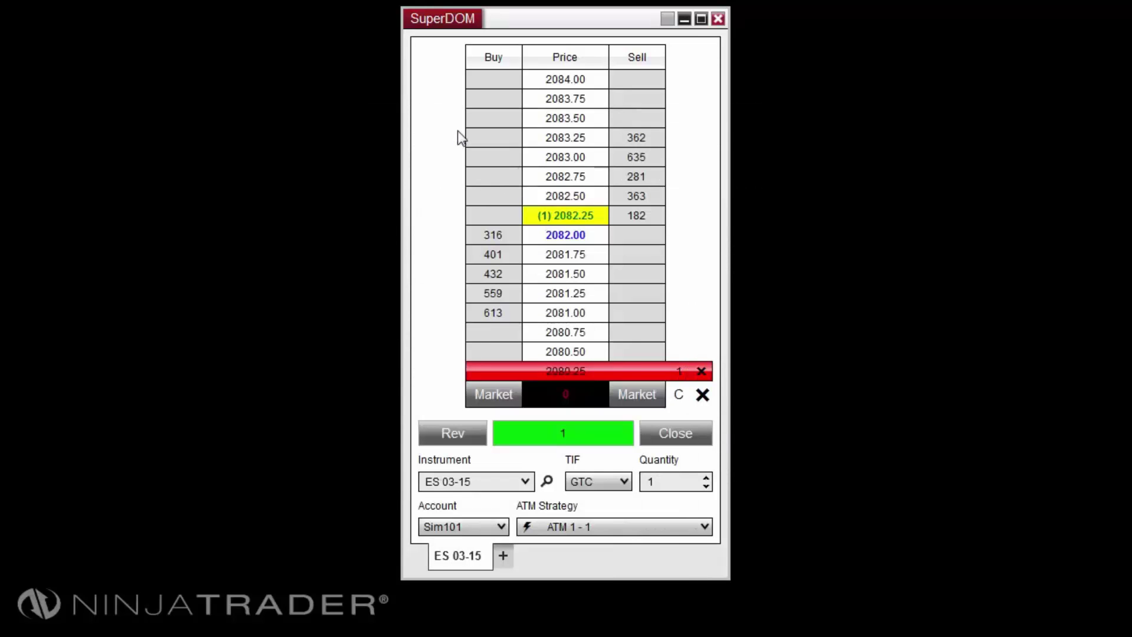
pyautogui.click(679, 395)
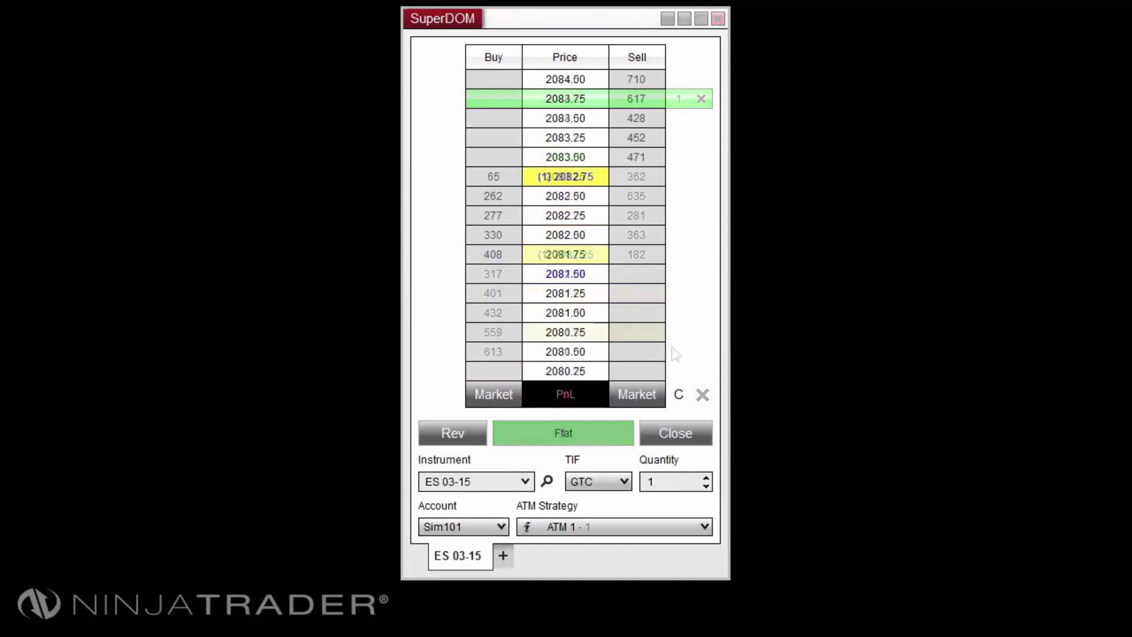
pyautogui.click(647, 530)
pyautogui.click(592, 570)
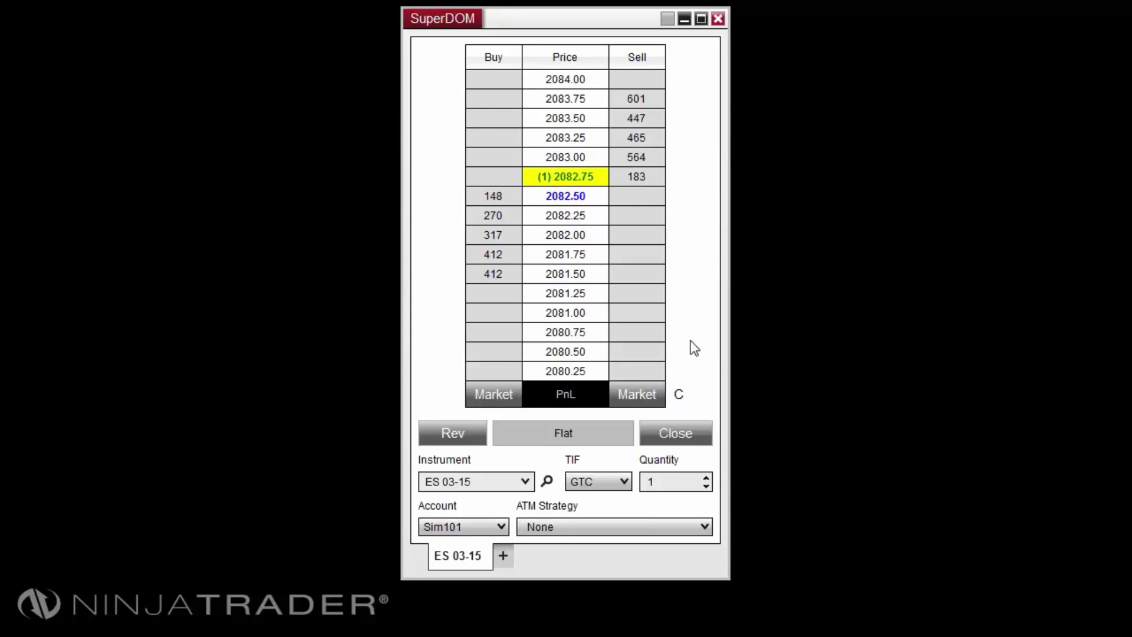
# Step: Enable OCO linking, select ATM 1, and place a one-contract buy stop at 2083.75
pyautogui.rightClick(441, 85)
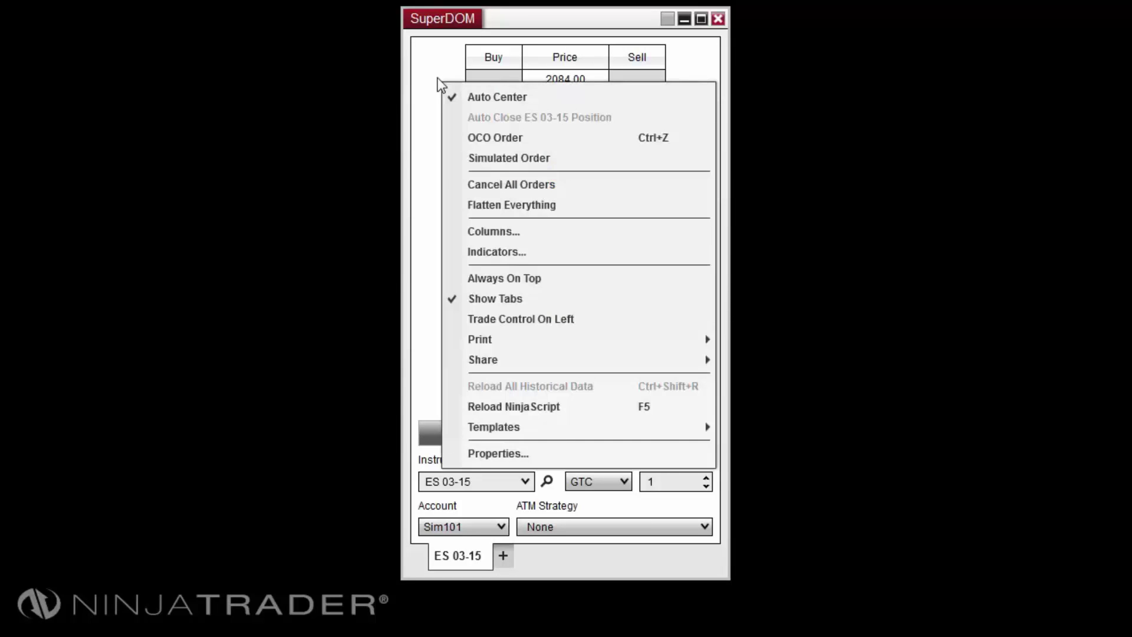
pyautogui.click(539, 138)
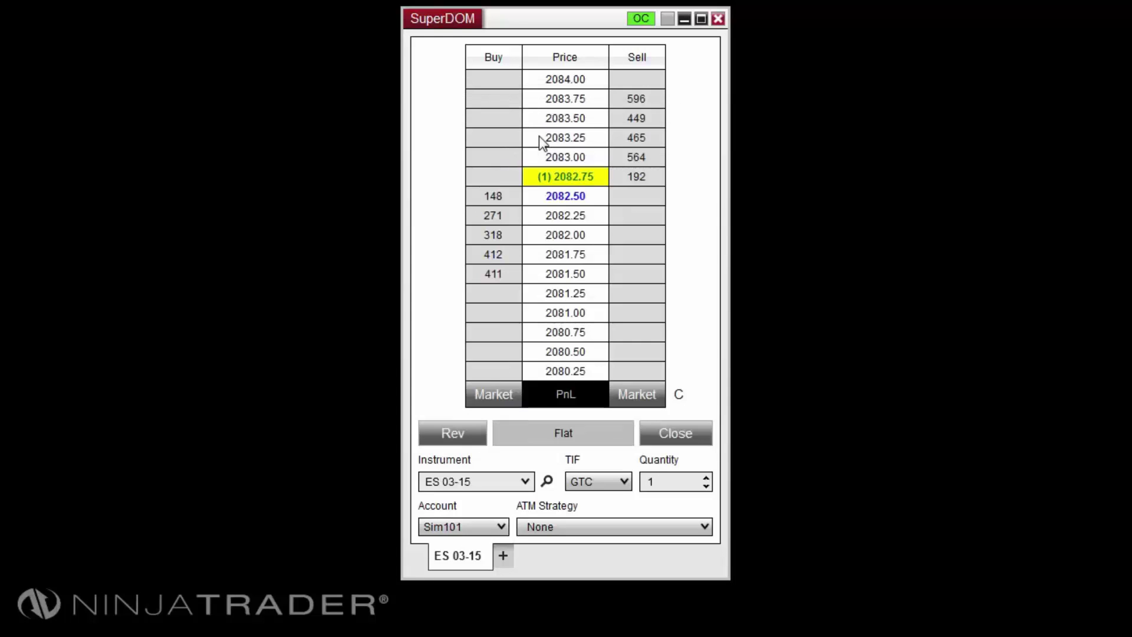
pyautogui.click(654, 526)
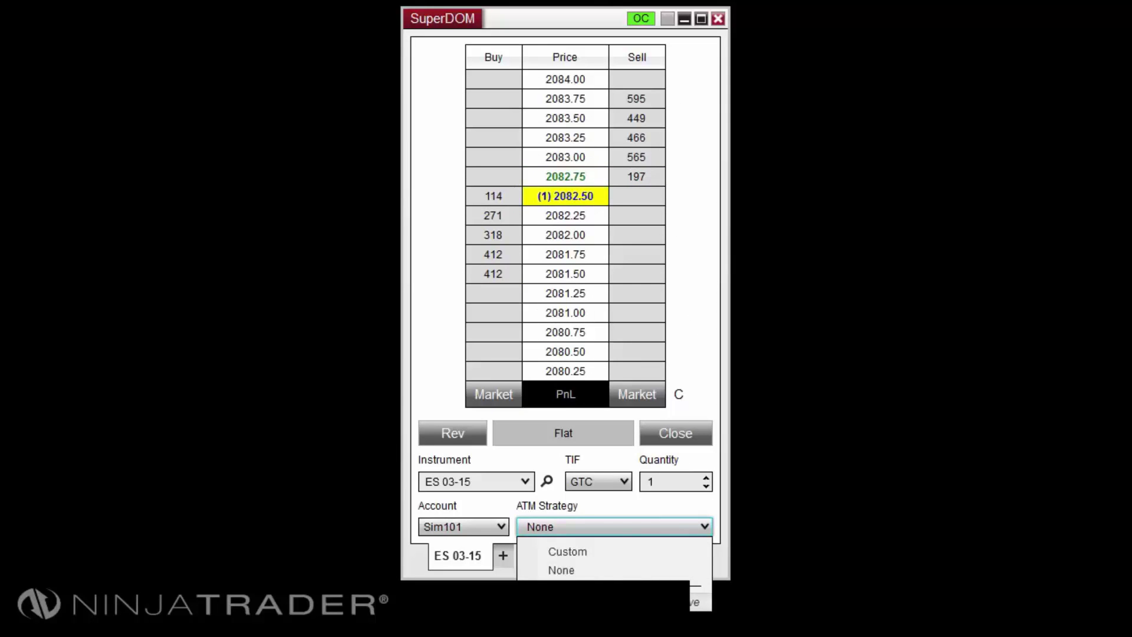
pyautogui.click(561, 588)
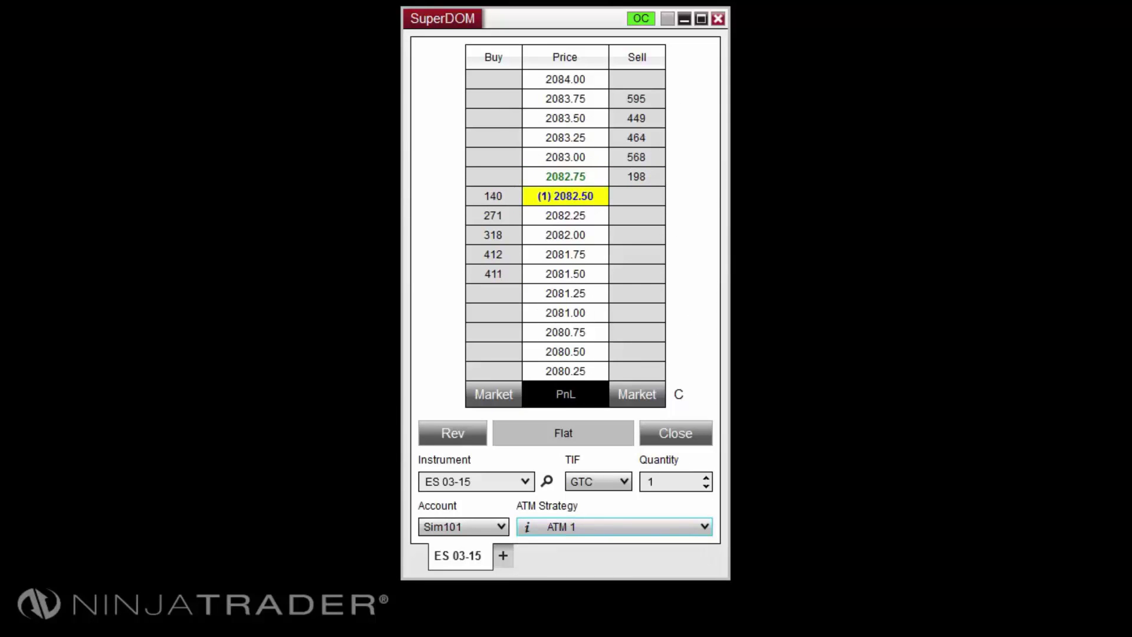
pyautogui.click(498, 105)
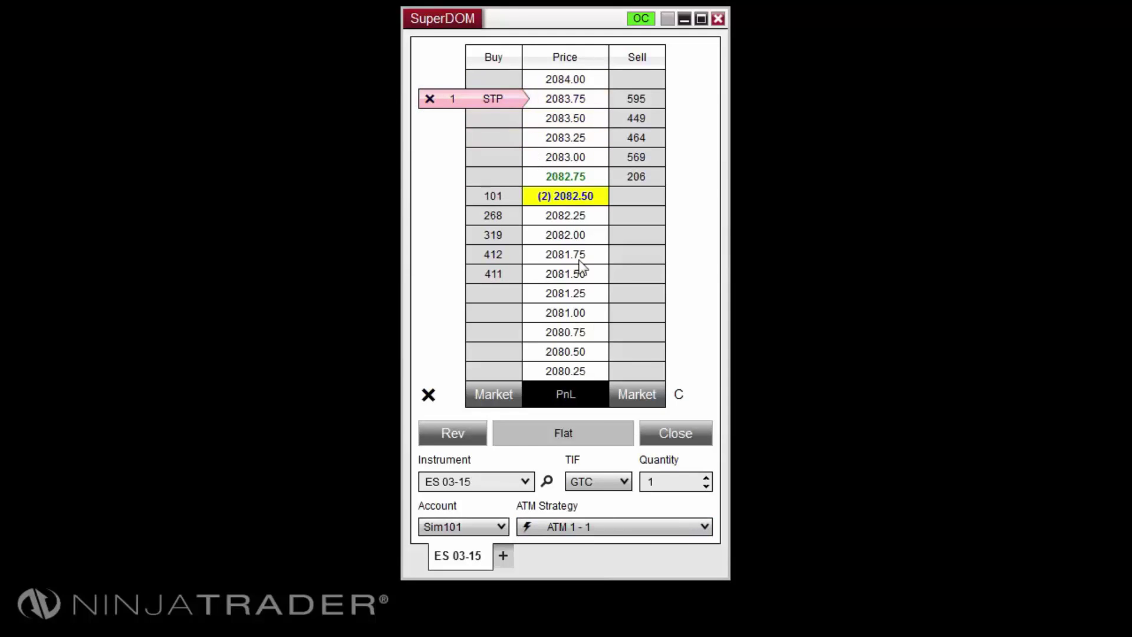
# Step: Reapply ATM 1 and place a one-contract sell stop at 2081.75
pyautogui.click(620, 531)
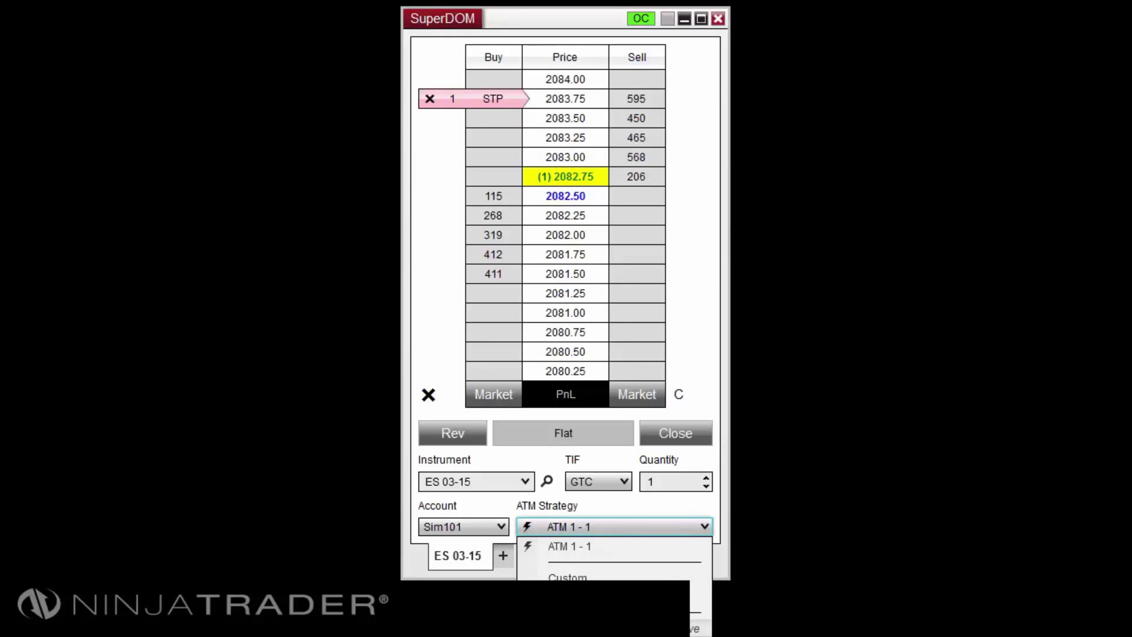
pyautogui.click(699, 594)
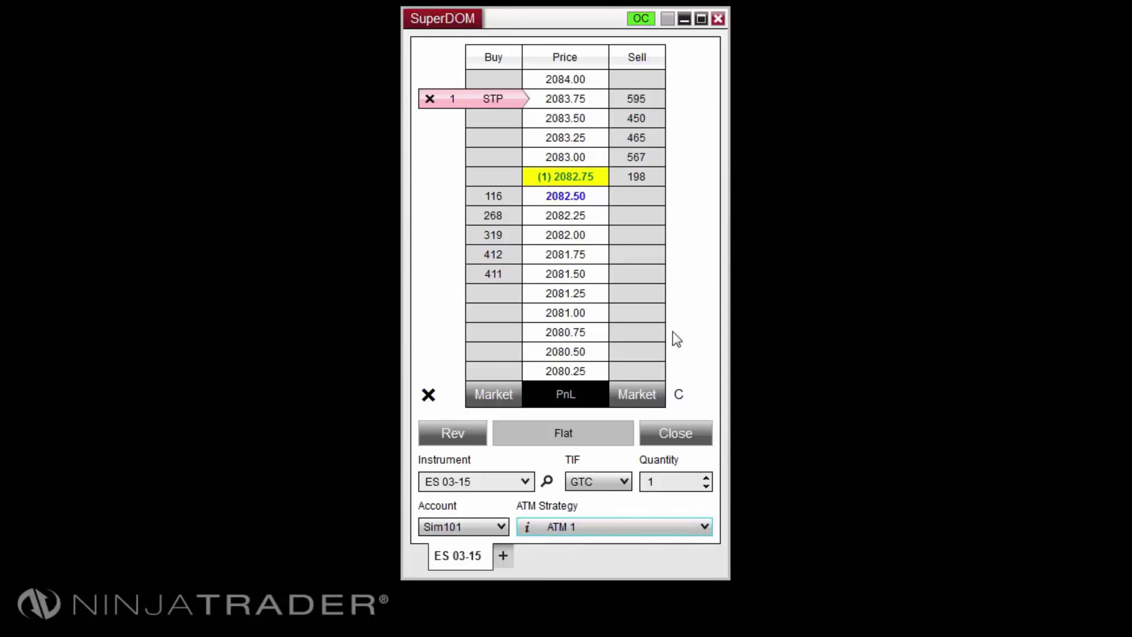
pyautogui.click(628, 259)
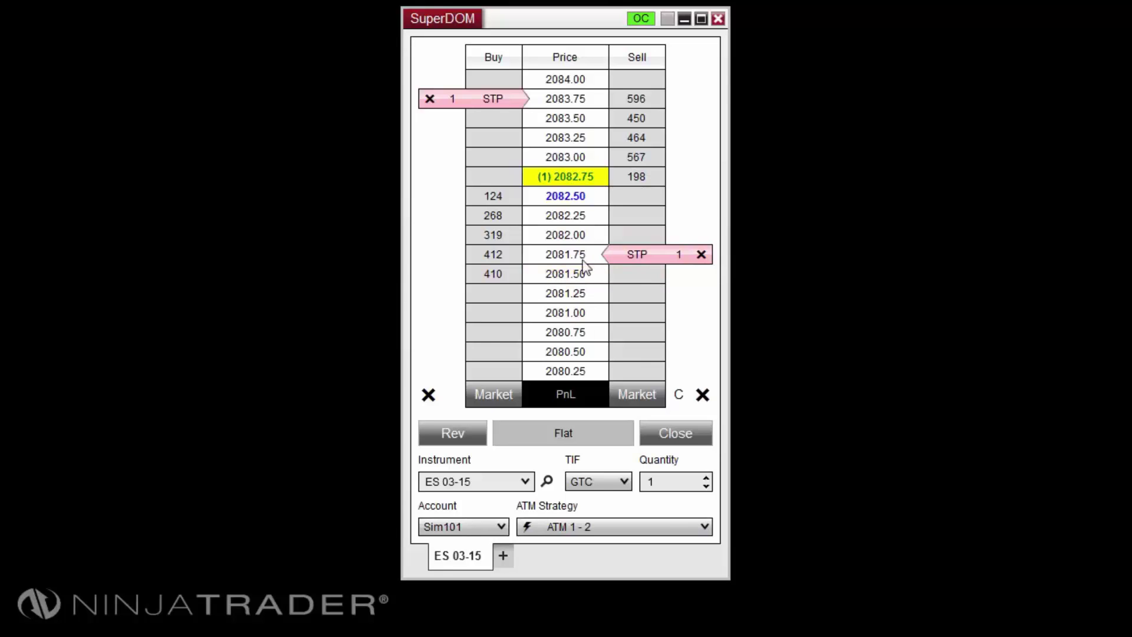
pyautogui.rightClick(428, 61)
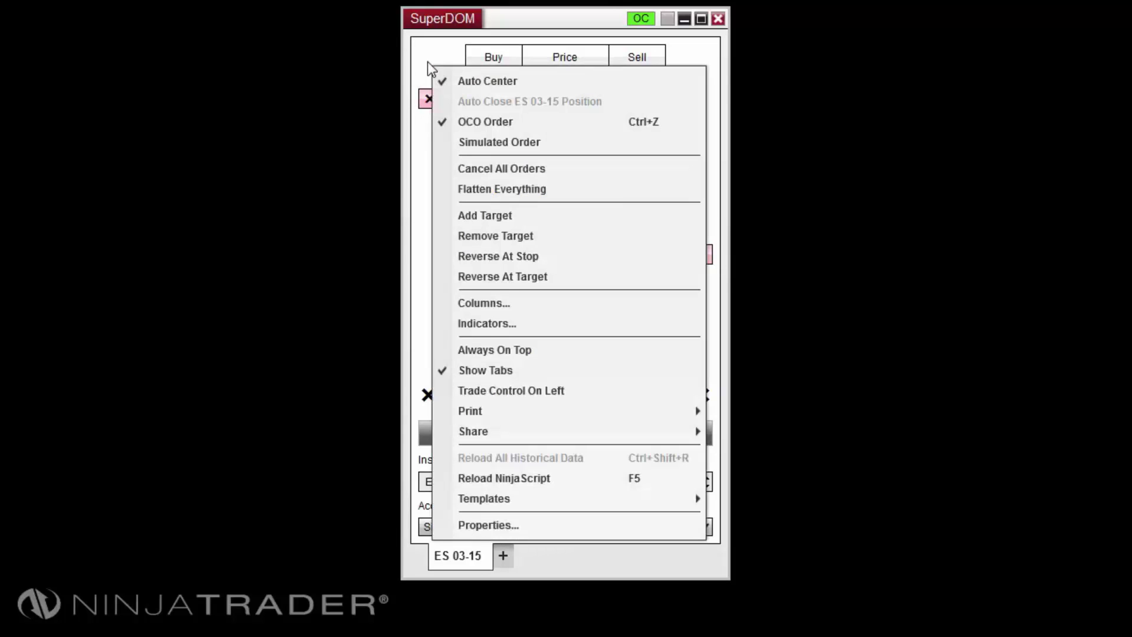
# Step: Turn off OCO linking, buy one ES 03-15 contract at market, and keep ATM Strategy at None
pyautogui.click(477, 123)
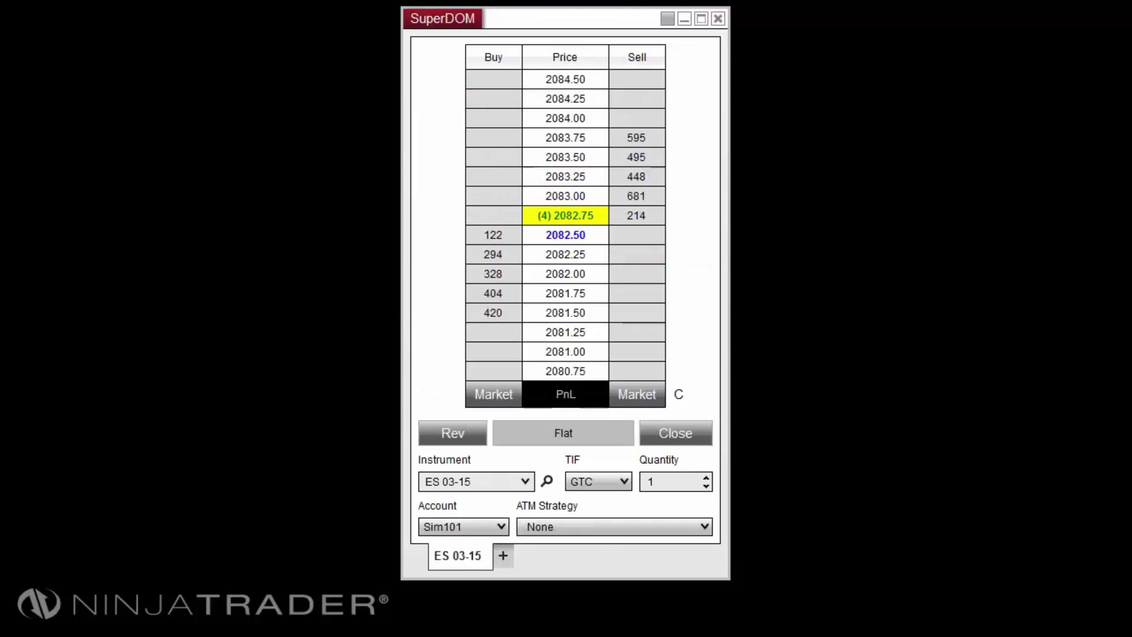
pyautogui.click(501, 393)
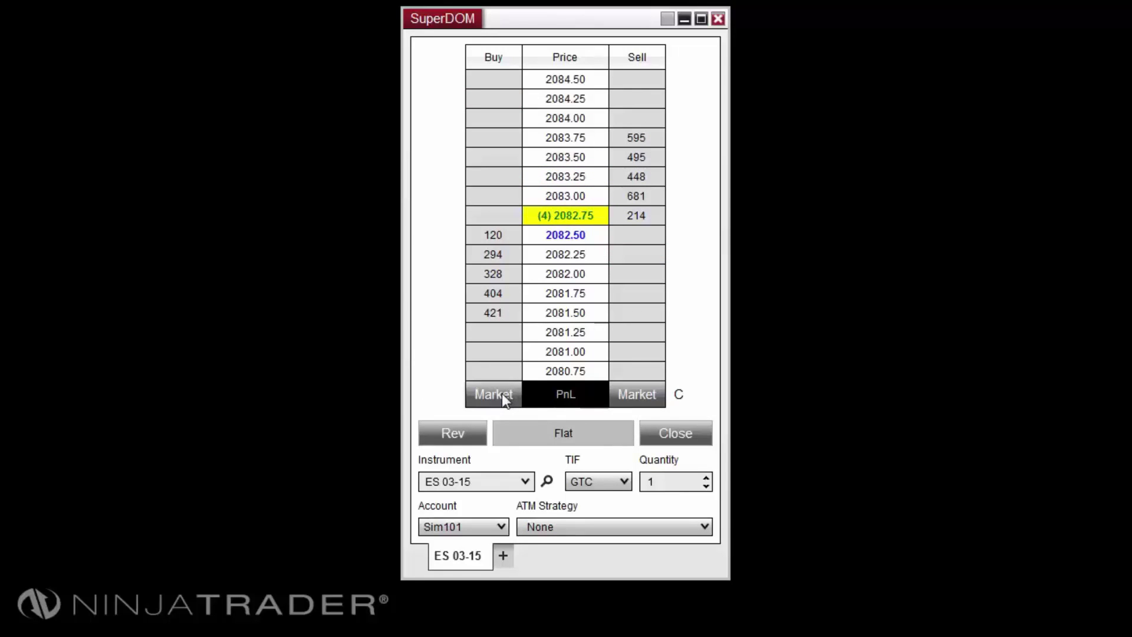
pyautogui.click(502, 394)
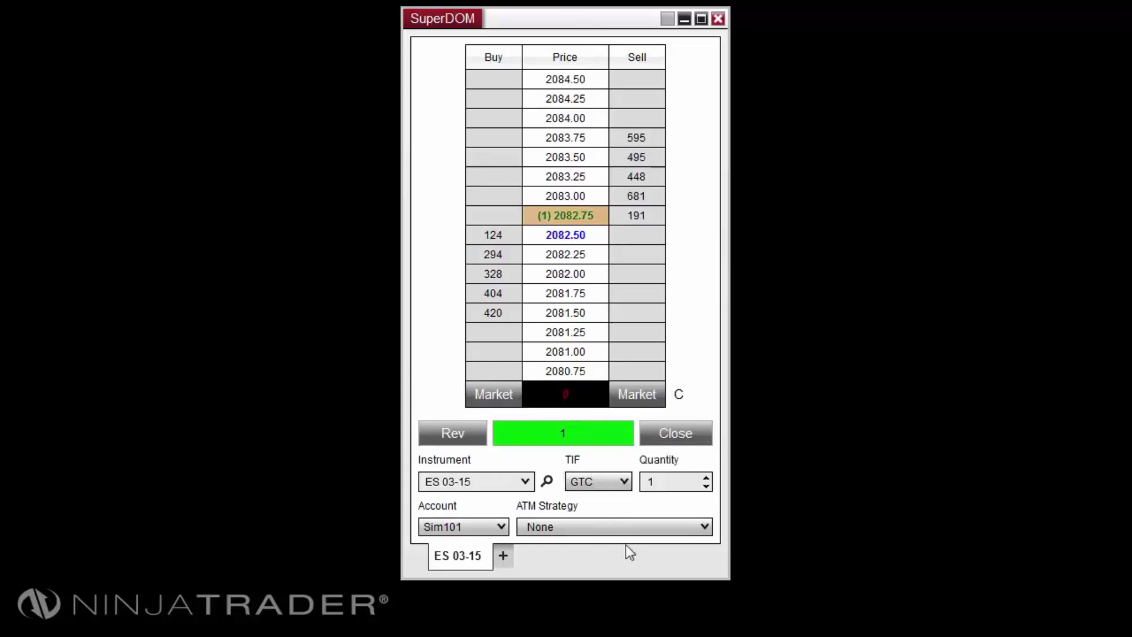
pyautogui.click(613, 528)
pyautogui.click(614, 528)
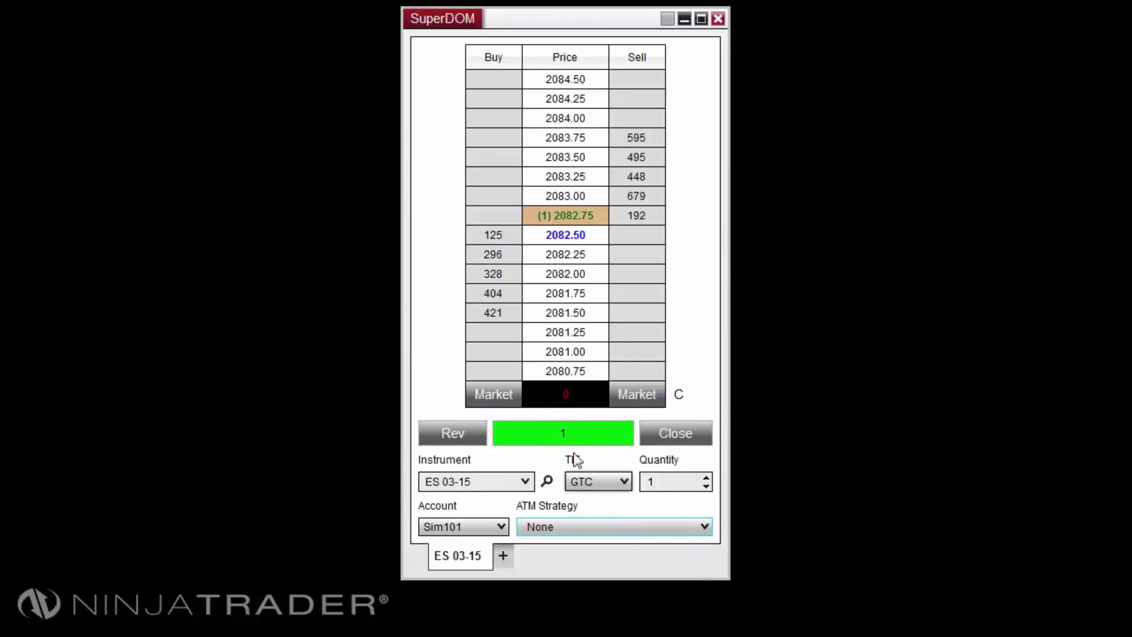
# Step: Enable OCO, bracket the long with a 2084.00 sell limit and 2081.25 sell stop, then disable OCO
pyautogui.rightClick(426, 92)
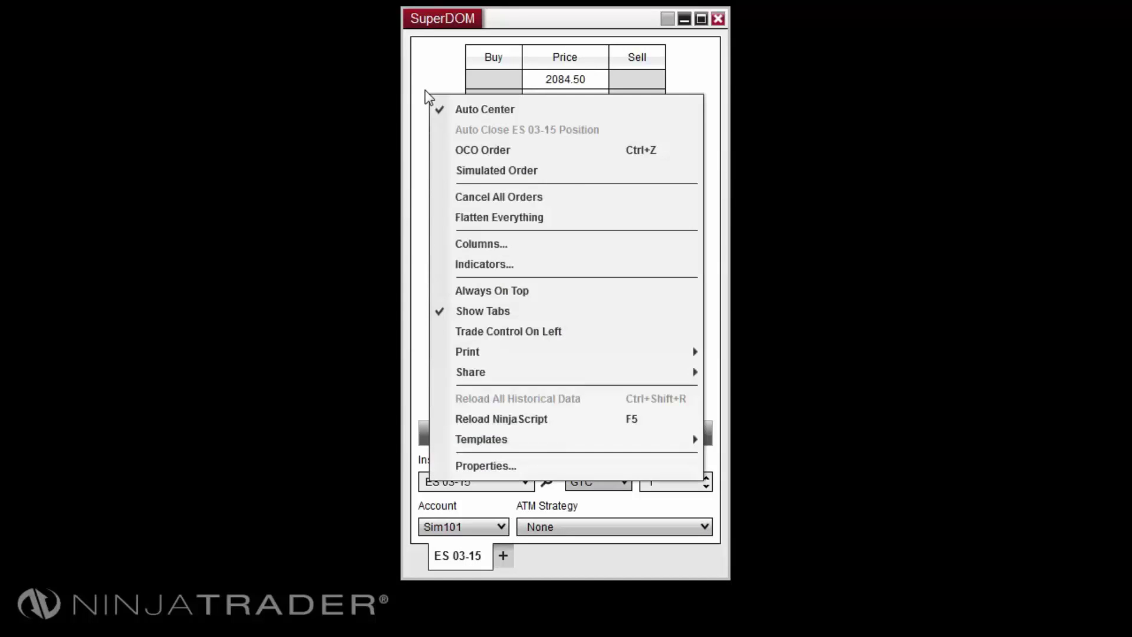
pyautogui.click(489, 151)
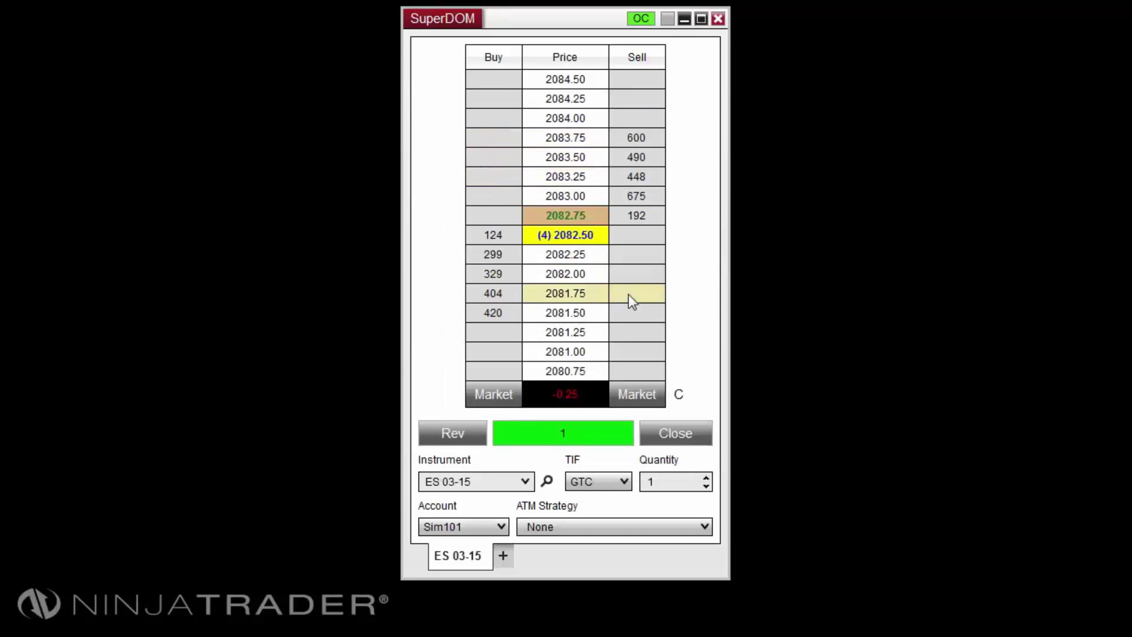
pyautogui.click(632, 121)
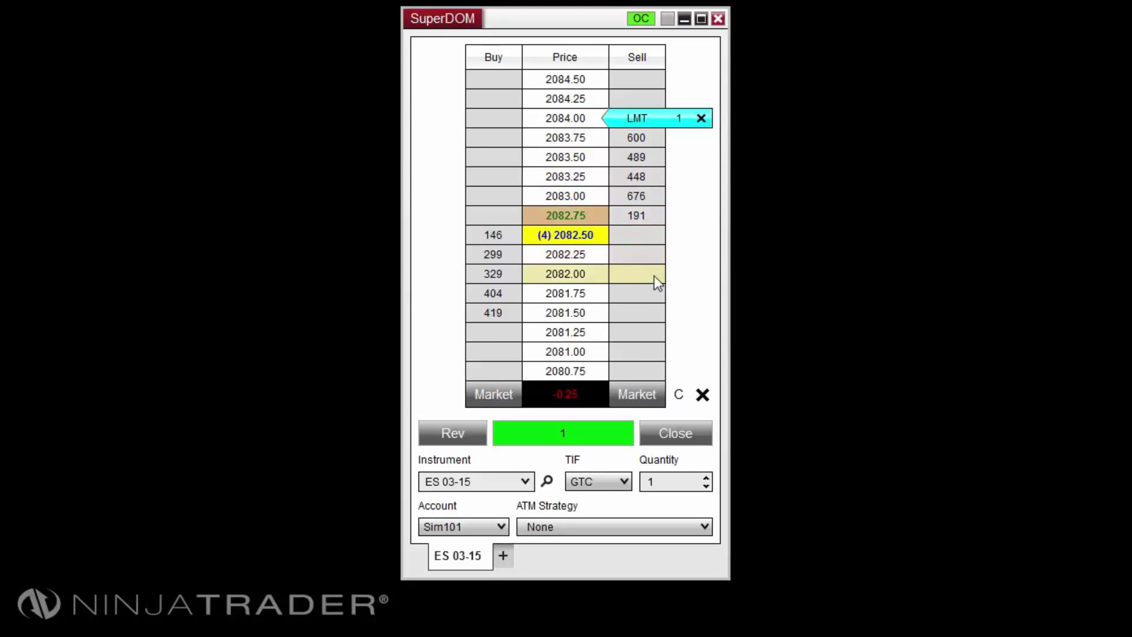
pyautogui.click(632, 335)
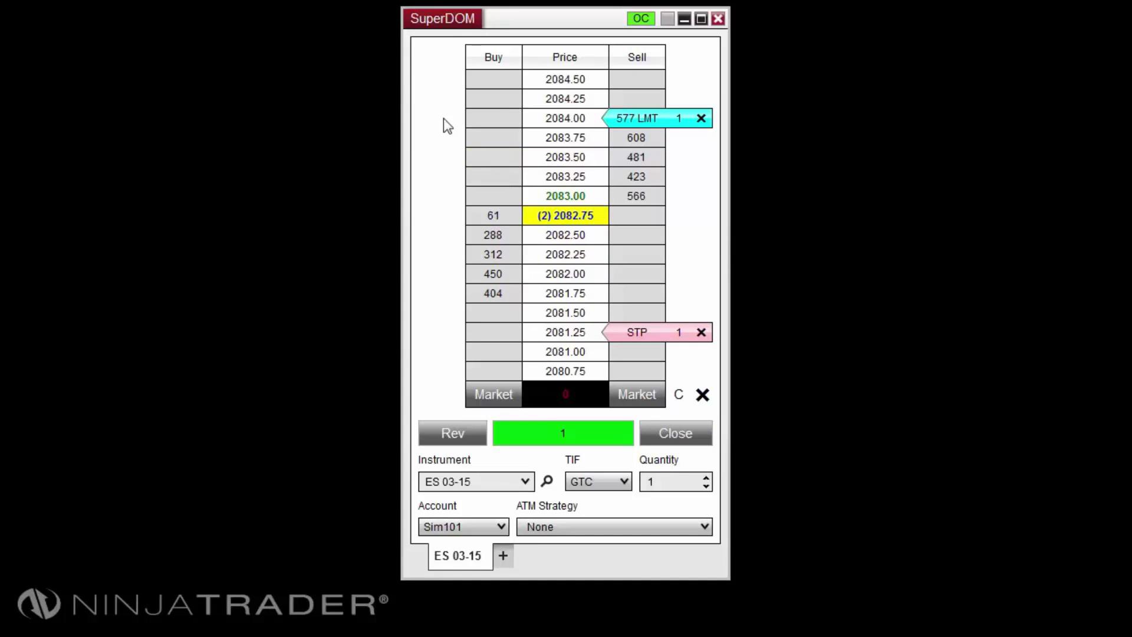
pyautogui.rightClick(415, 65)
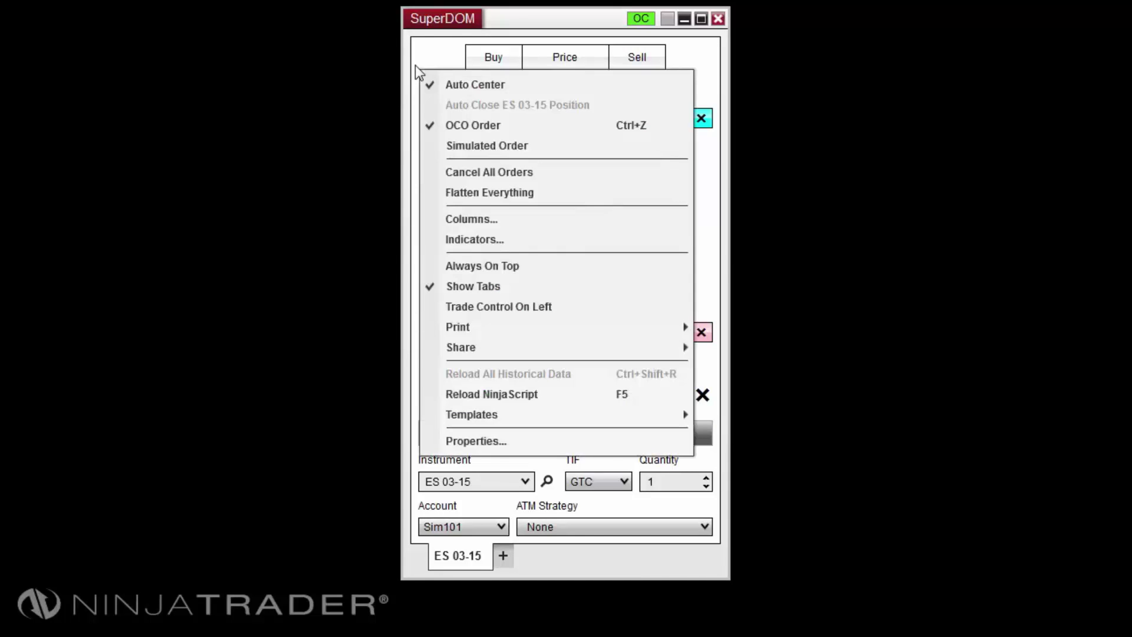
pyautogui.click(465, 126)
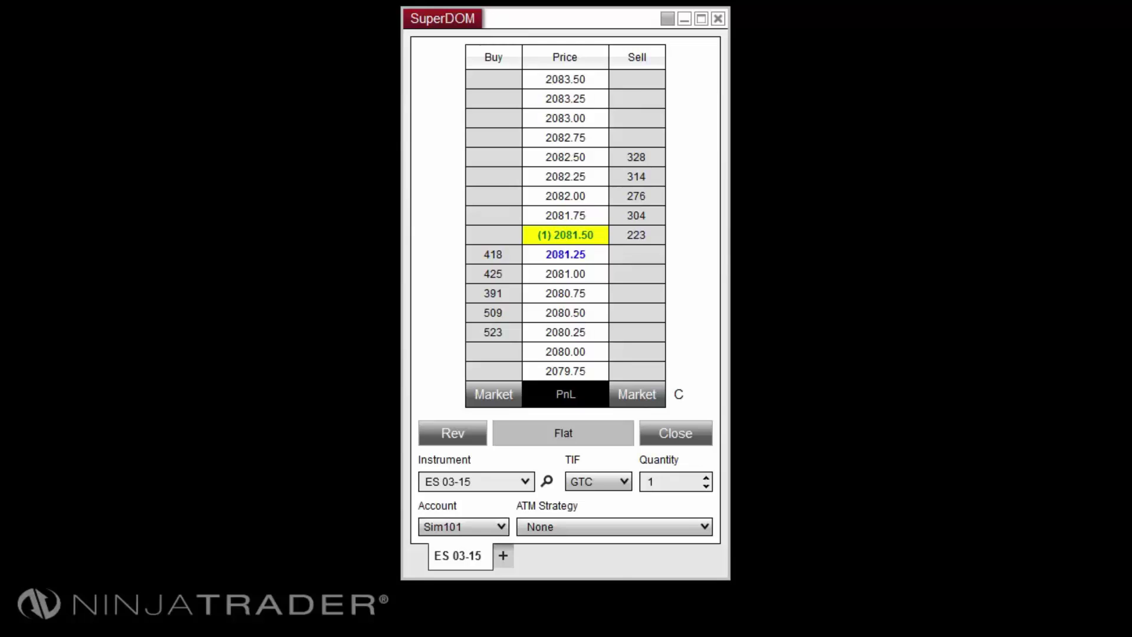
# Step: Turn on Simulated Order and place a buy stop at 2083.00 and a buy stop-limit at 2082.50 with offset -4
pyautogui.rightClick(428, 113)
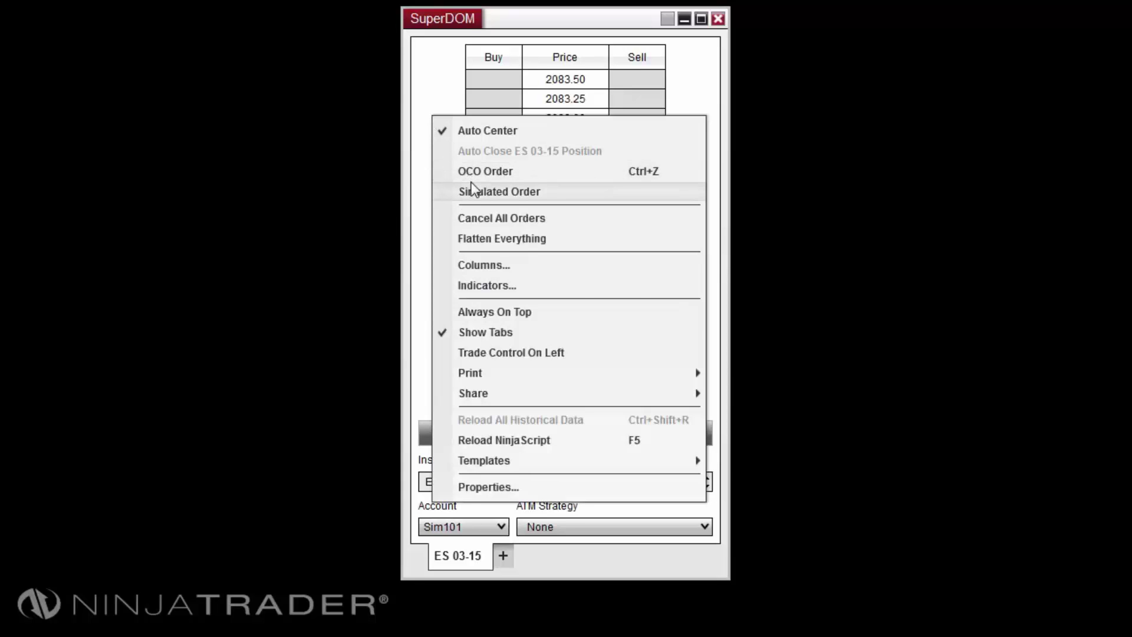
pyautogui.click(476, 192)
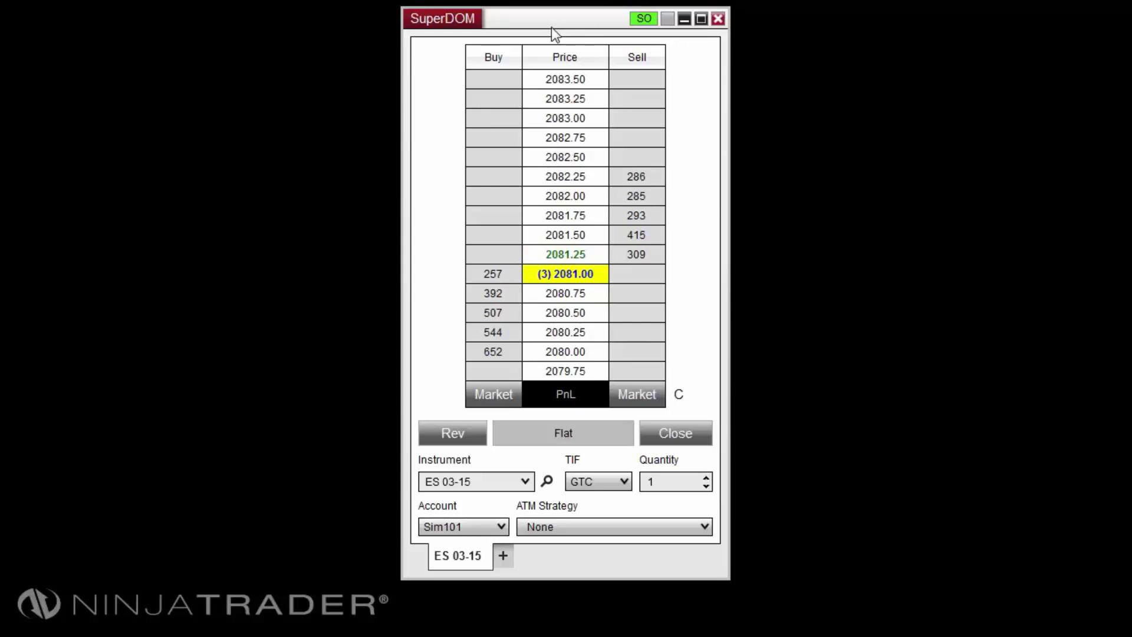
pyautogui.click(486, 121)
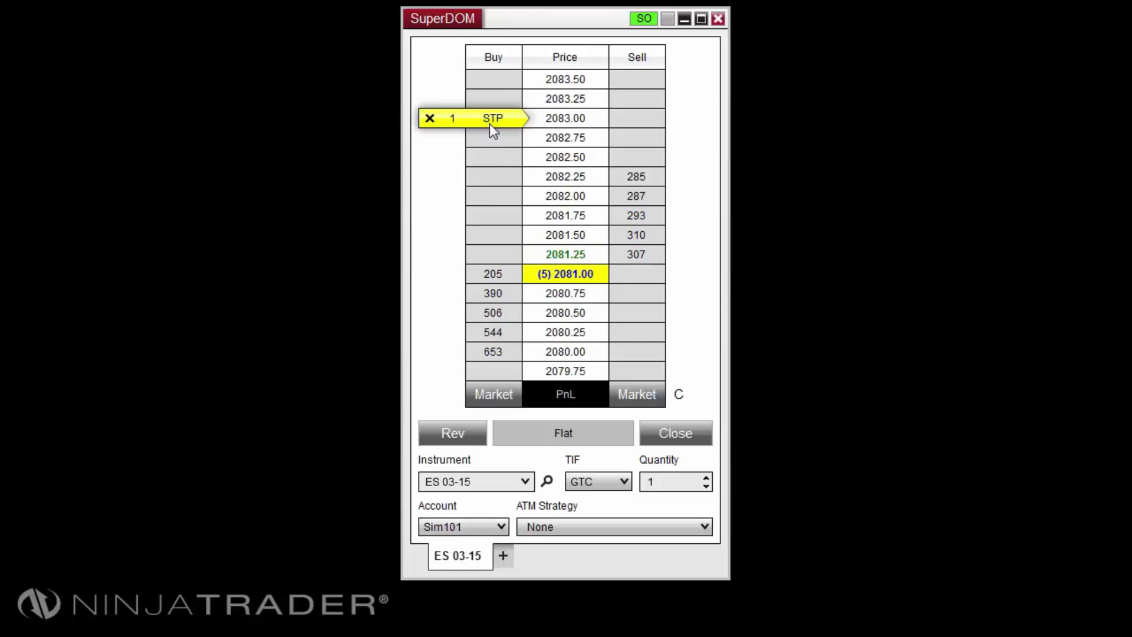
pyautogui.click(480, 157)
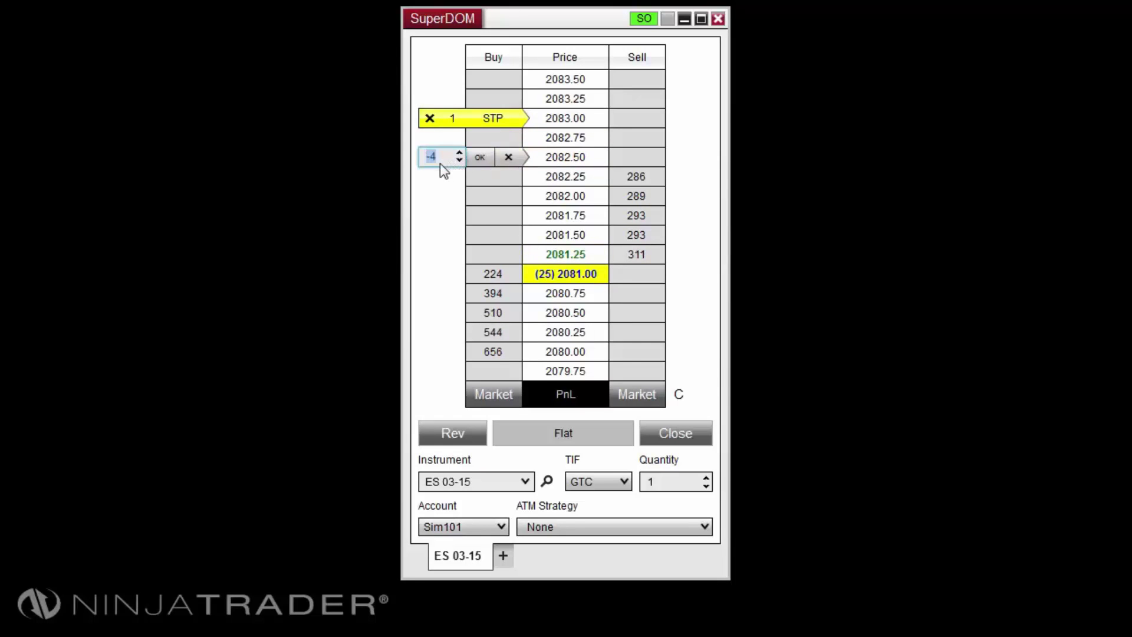
pyautogui.click(481, 160)
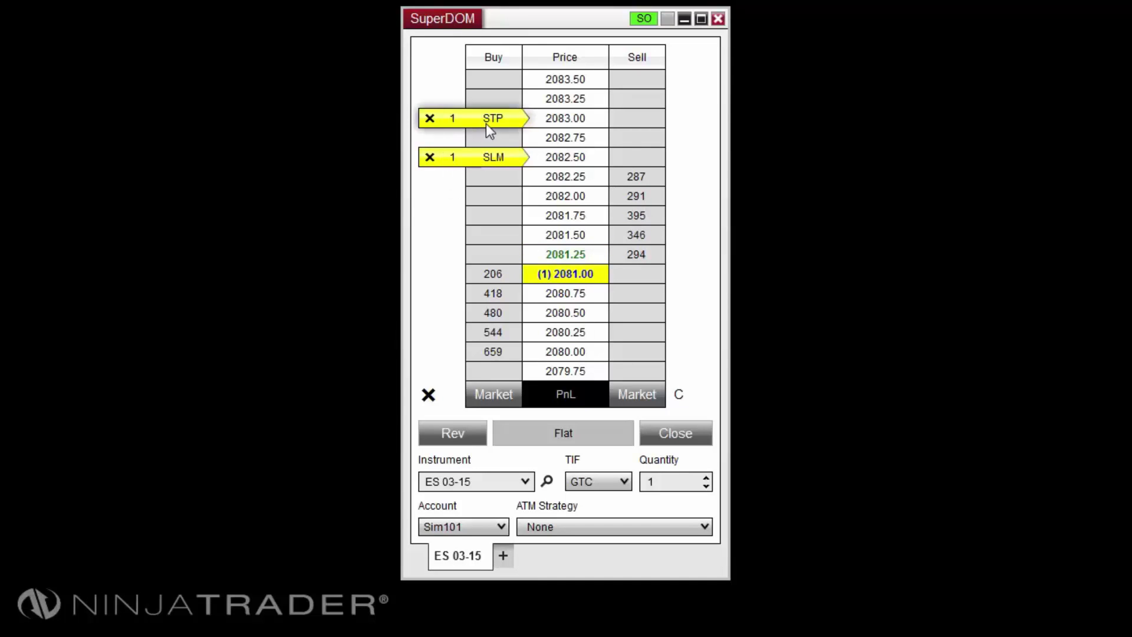
pyautogui.rightClick(428, 46)
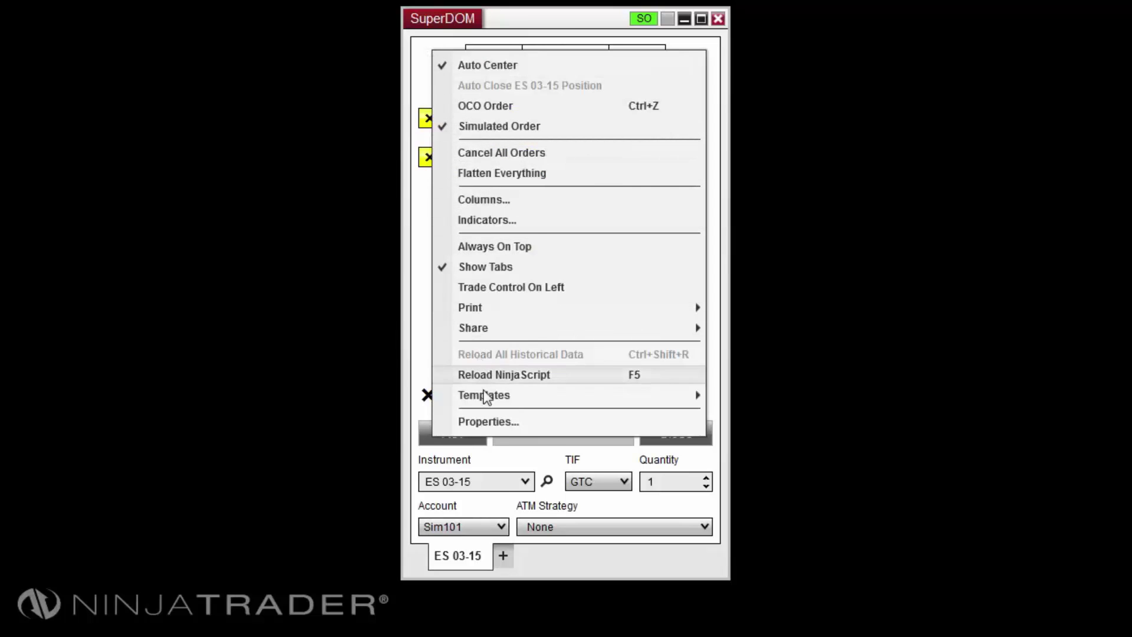
pyautogui.click(480, 422)
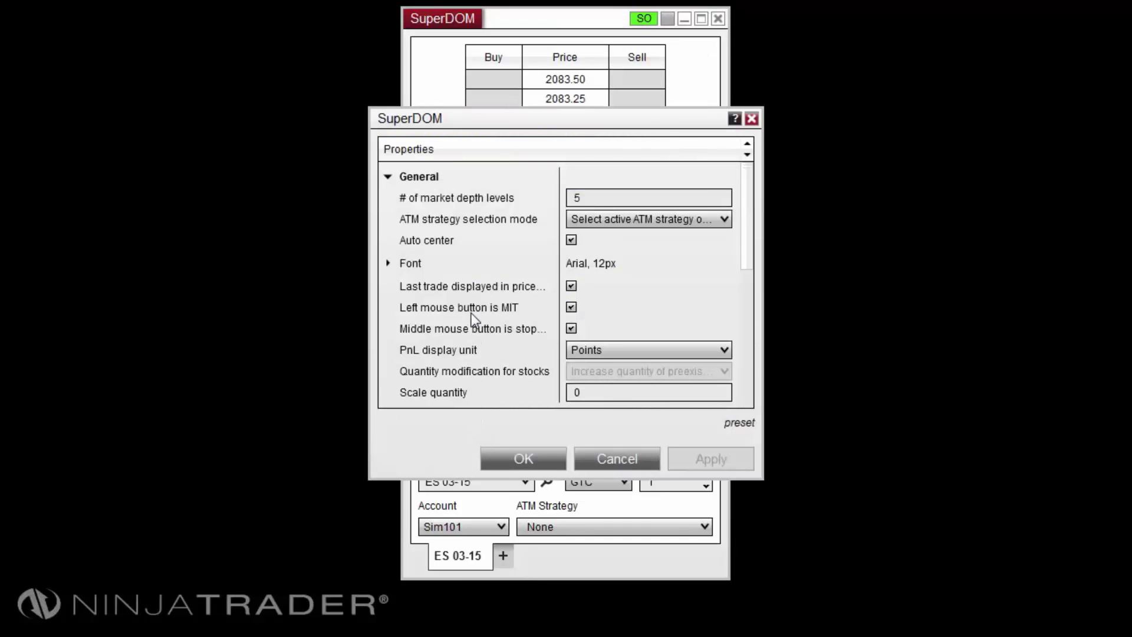
pyautogui.scroll(-5, 471, 319)
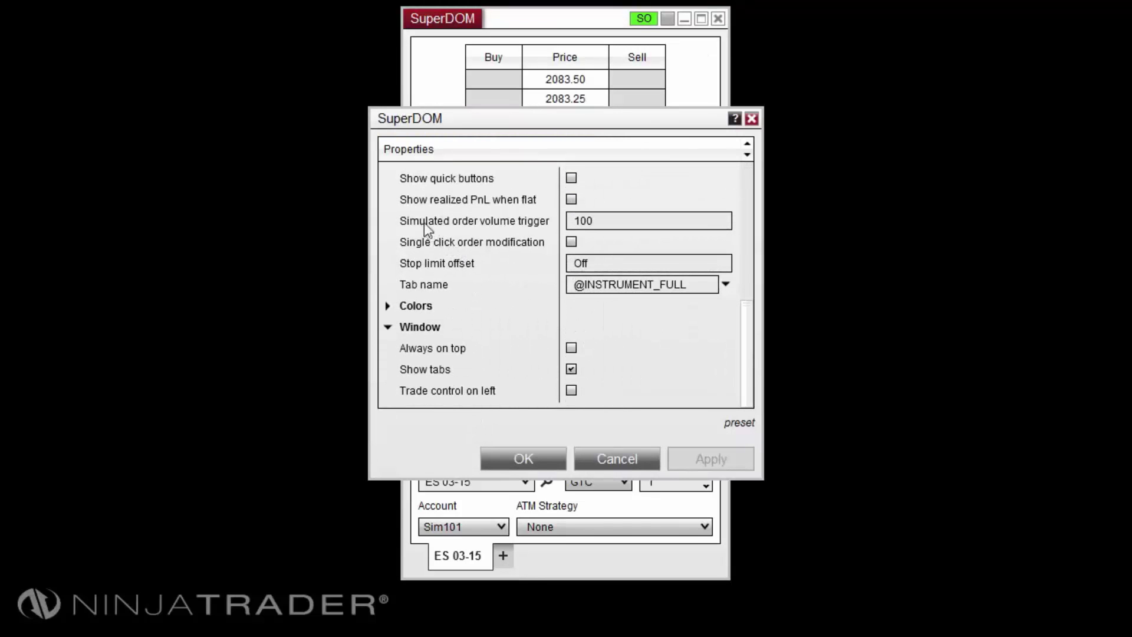
pyautogui.click(598, 221)
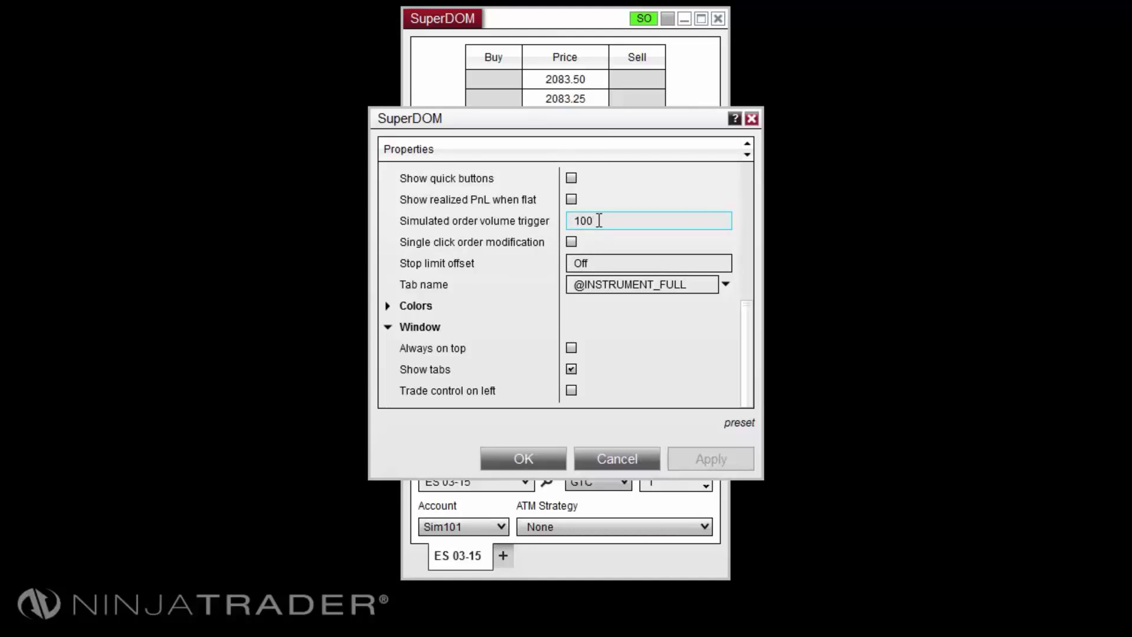
pyautogui.moveTo(607, 114); pyautogui.dragTo(591, 155)
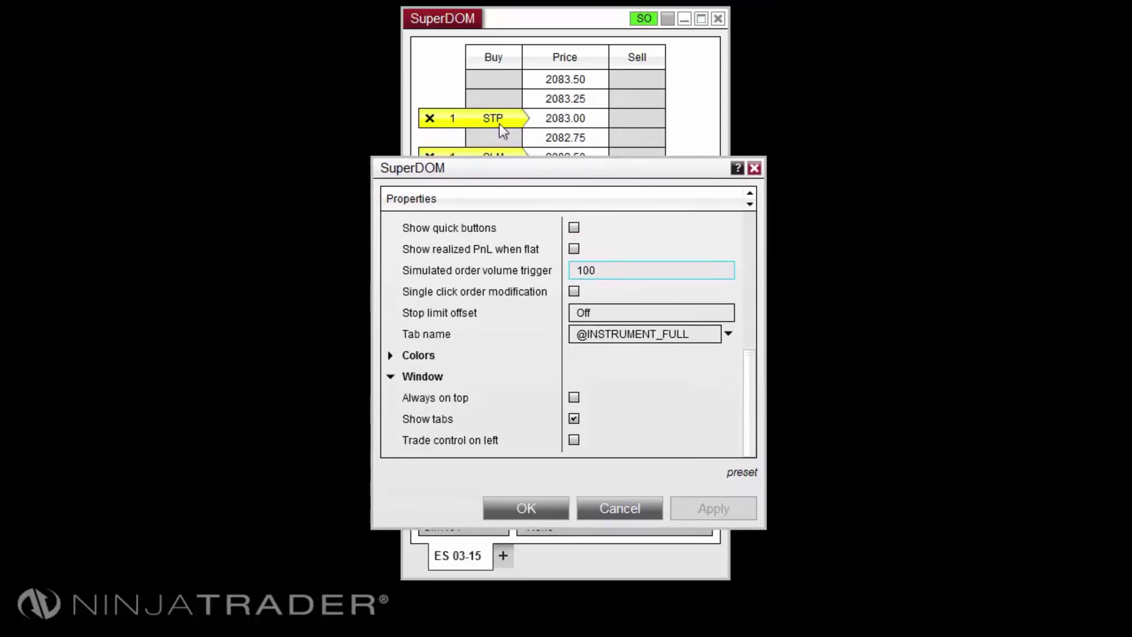
pyautogui.moveTo(607, 269); pyautogui.dragTo(571, 274)
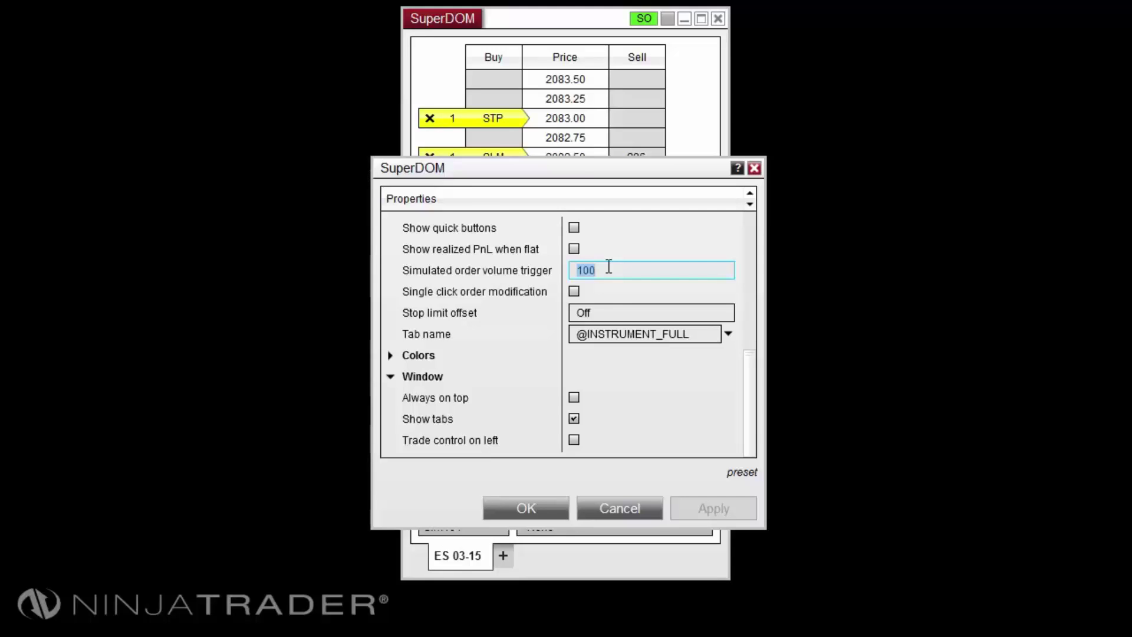
pyautogui.click(522, 507)
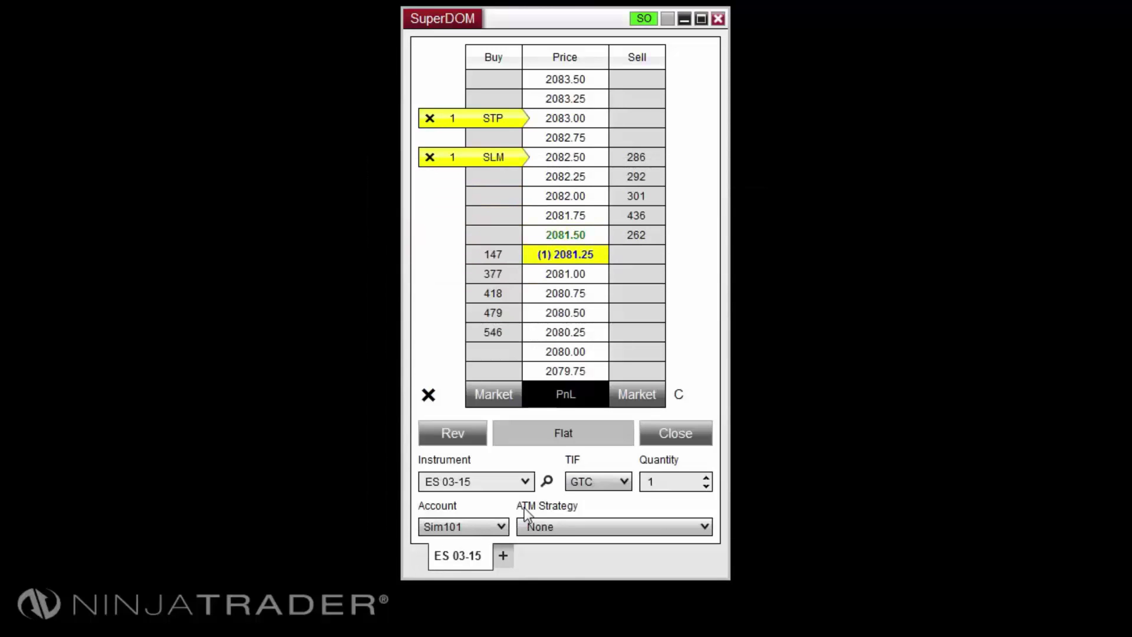